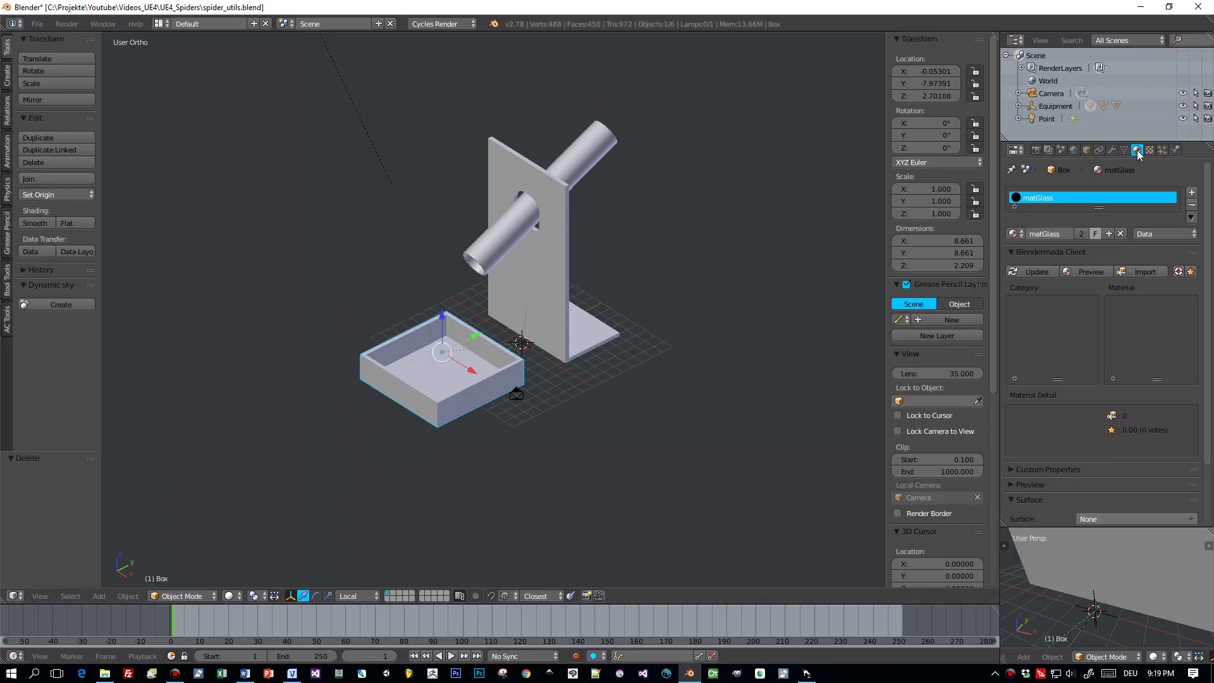
Drag the viewport corner to make two side-by-side 3D views of the box and stand
left_click_drag(993, 38, 413, 151)
Make the right area a Node Editor for matGlass and add a Glass BSDF node at upper left
left_click(427, 595)
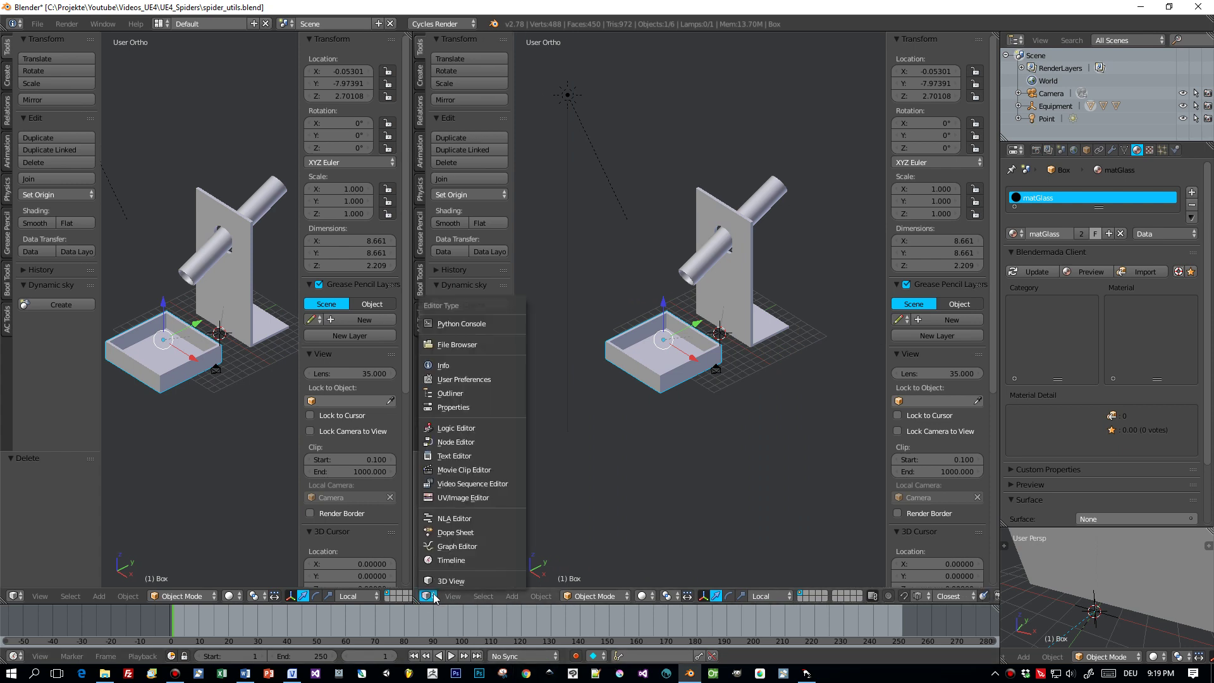
left_click(460, 443)
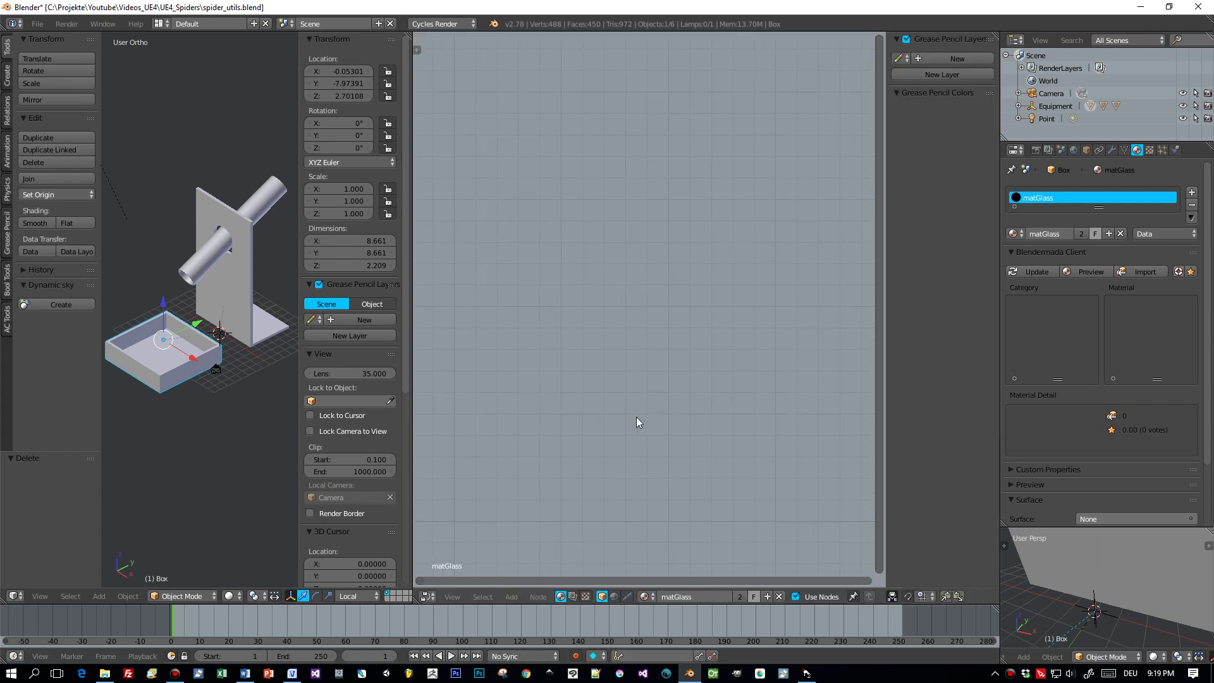
scroll(637, 421, "down", 2)
scroll(637, 422, "down", 1)
scroll(650, 421, "down", 2)
scroll(651, 422, "up", 1)
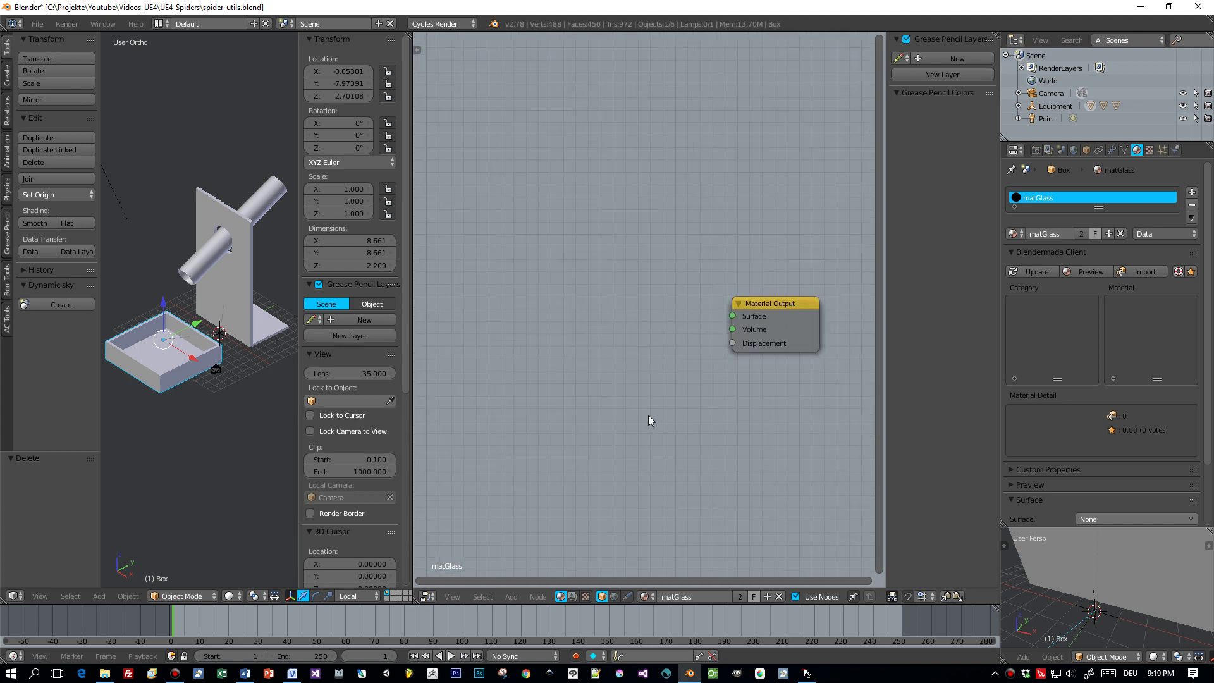
key("shift+a")
left_click(648, 414)
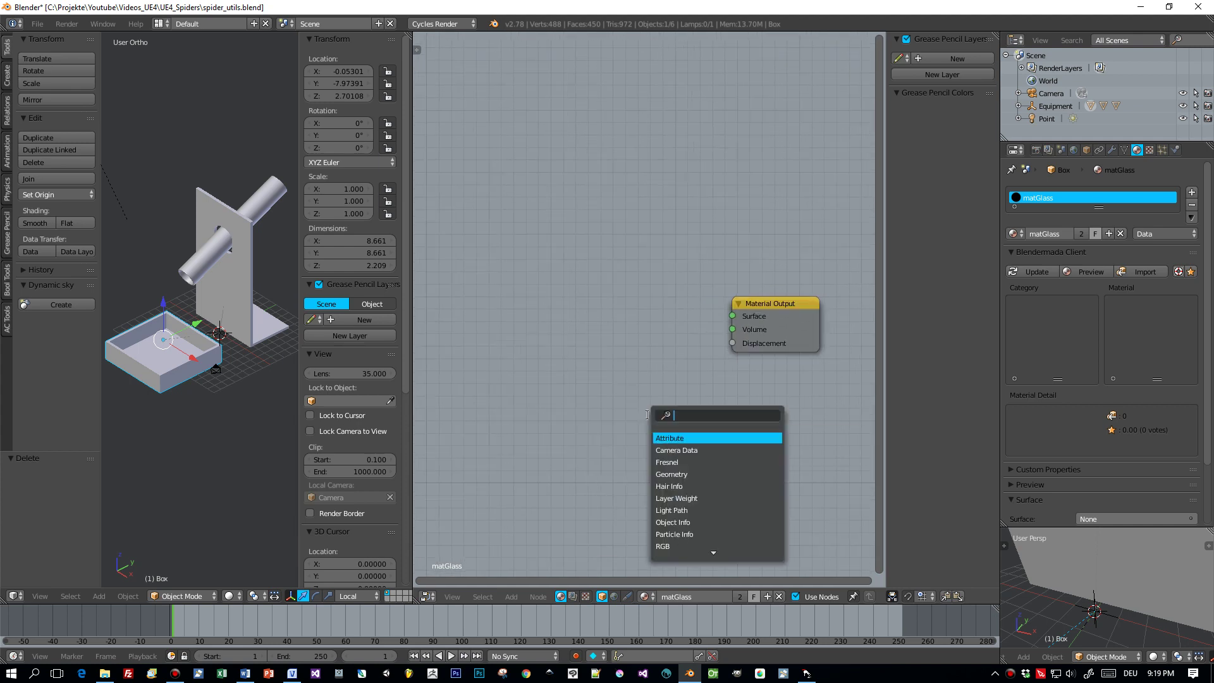
type("glas")
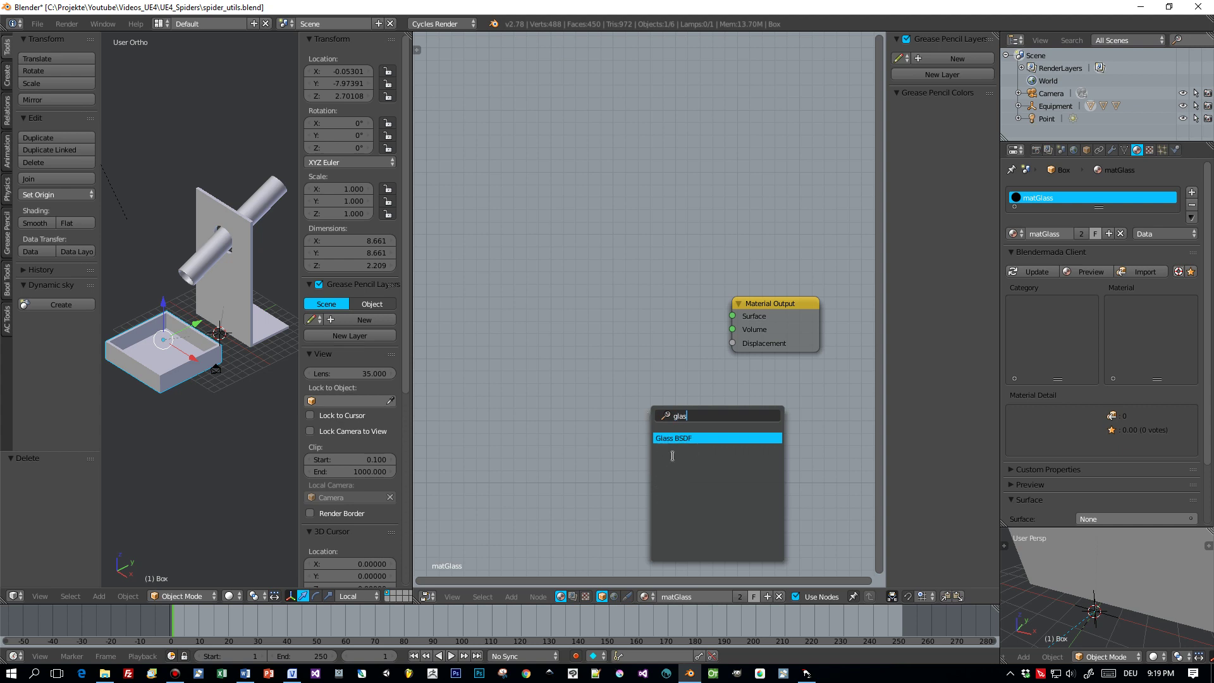
key("Return")
left_click(485, 197)
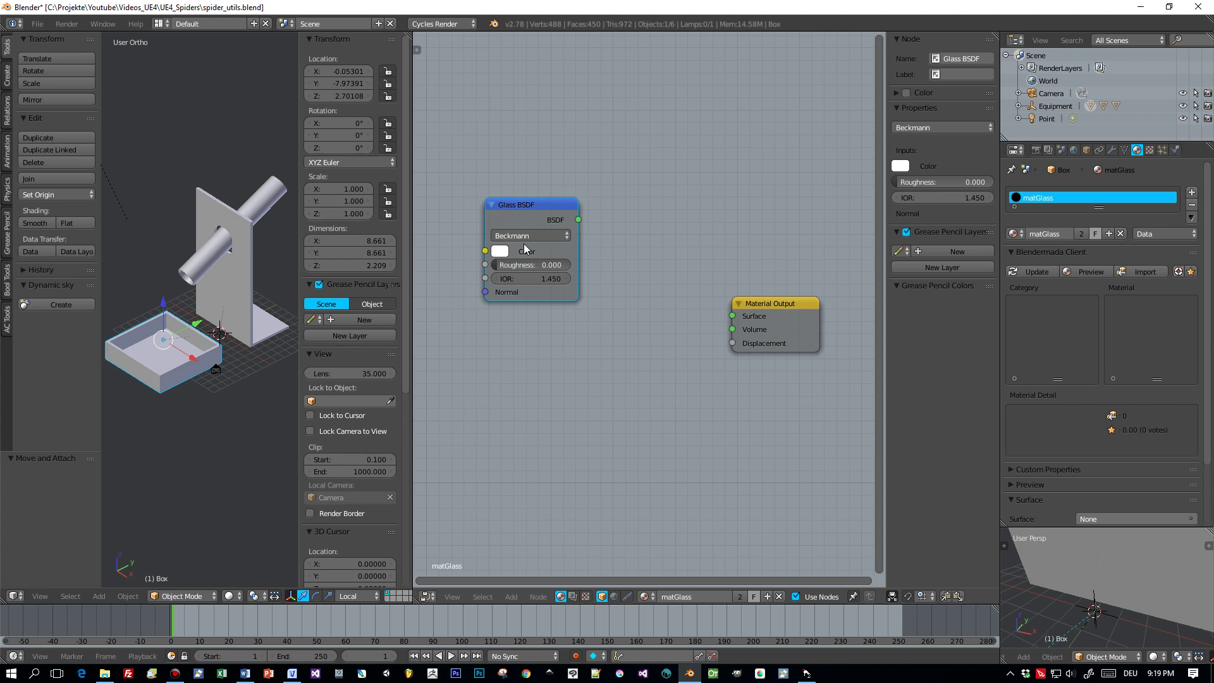
key("shift+a")
Add a Mix Shader fed by the Glass BSDF, and shift it and Material Output right
left_click(659, 334)
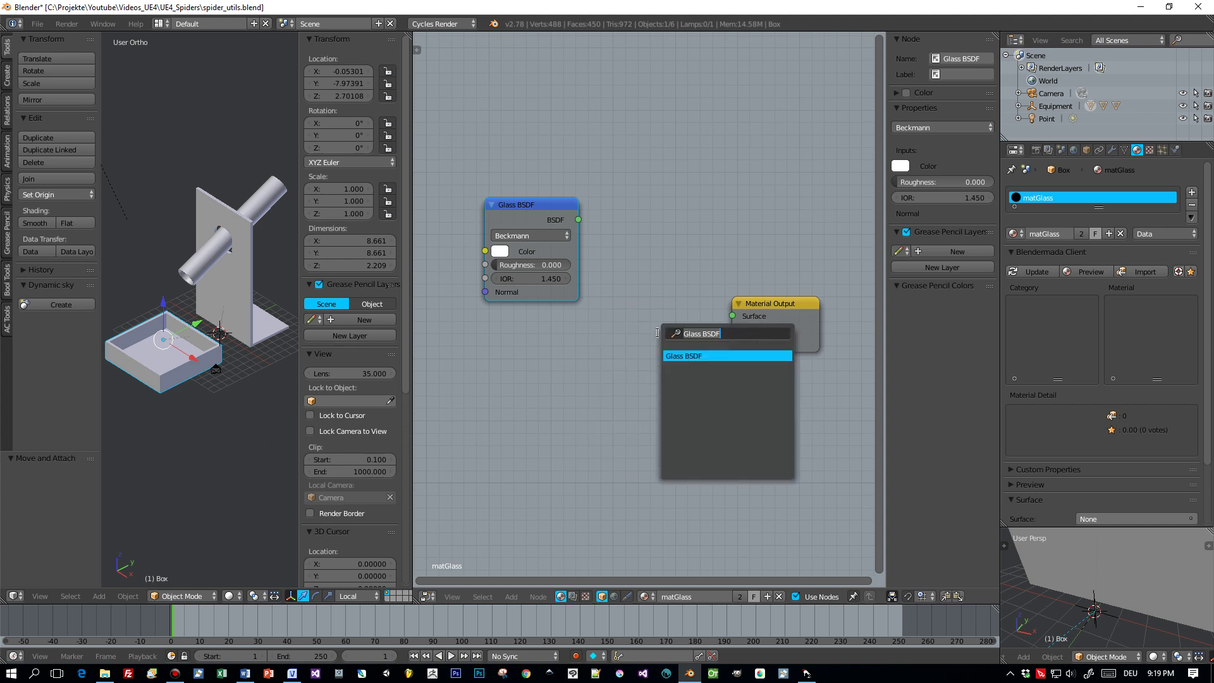
type("mix")
left_click(686, 357)
left_click(612, 308)
left_click_drag(578, 219, 602, 352)
left_click_drag(664, 315, 677, 278)
left_click_drag(782, 305, 812, 285)
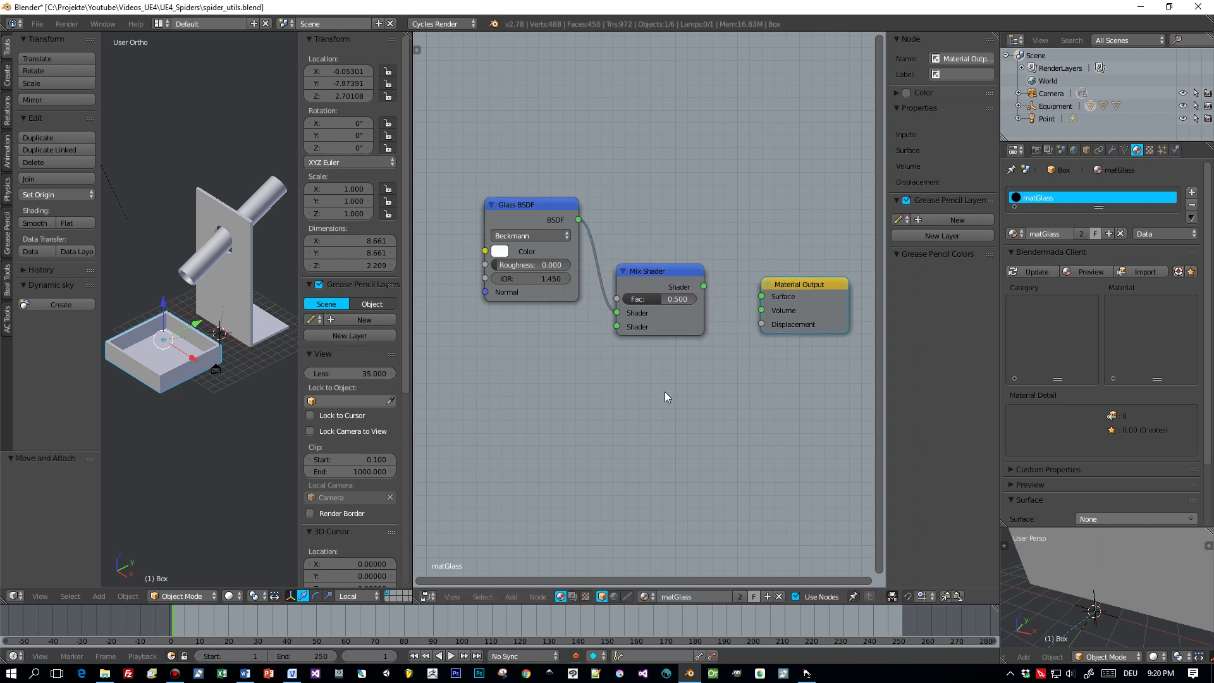
Feed a new Translucent BSDF into the Mix Shader's second input and link Mix Shader to Surface
key("shift+a")
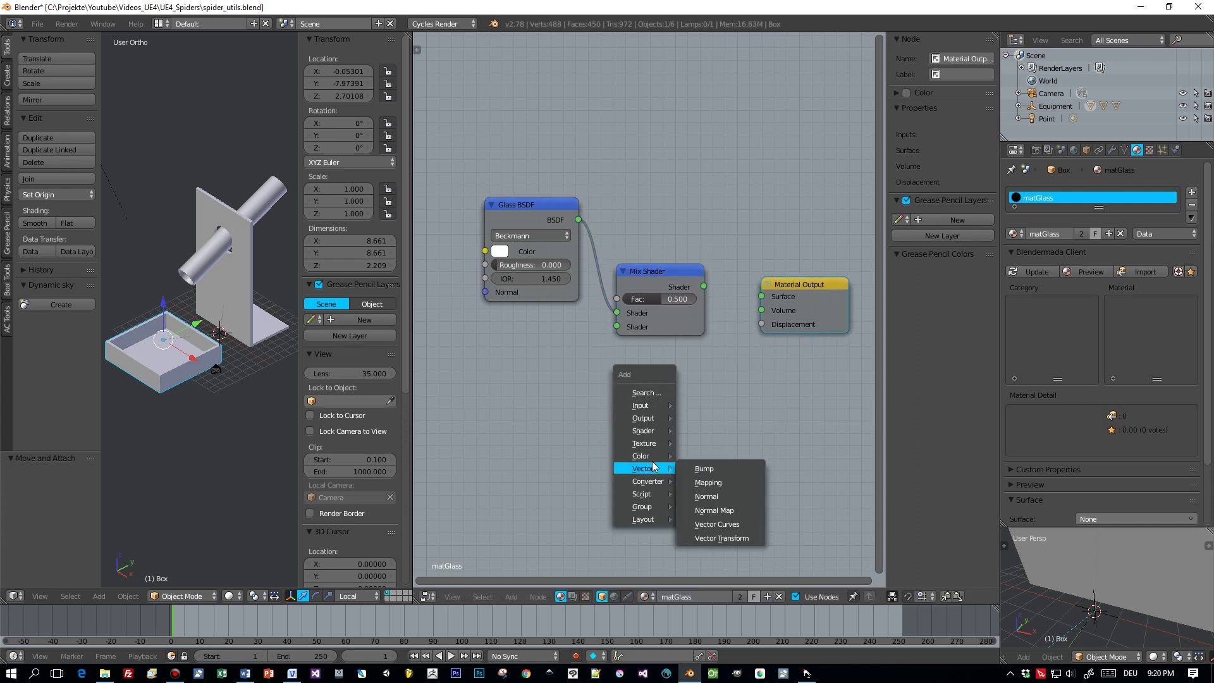
left_click(647, 390)
type("tr")
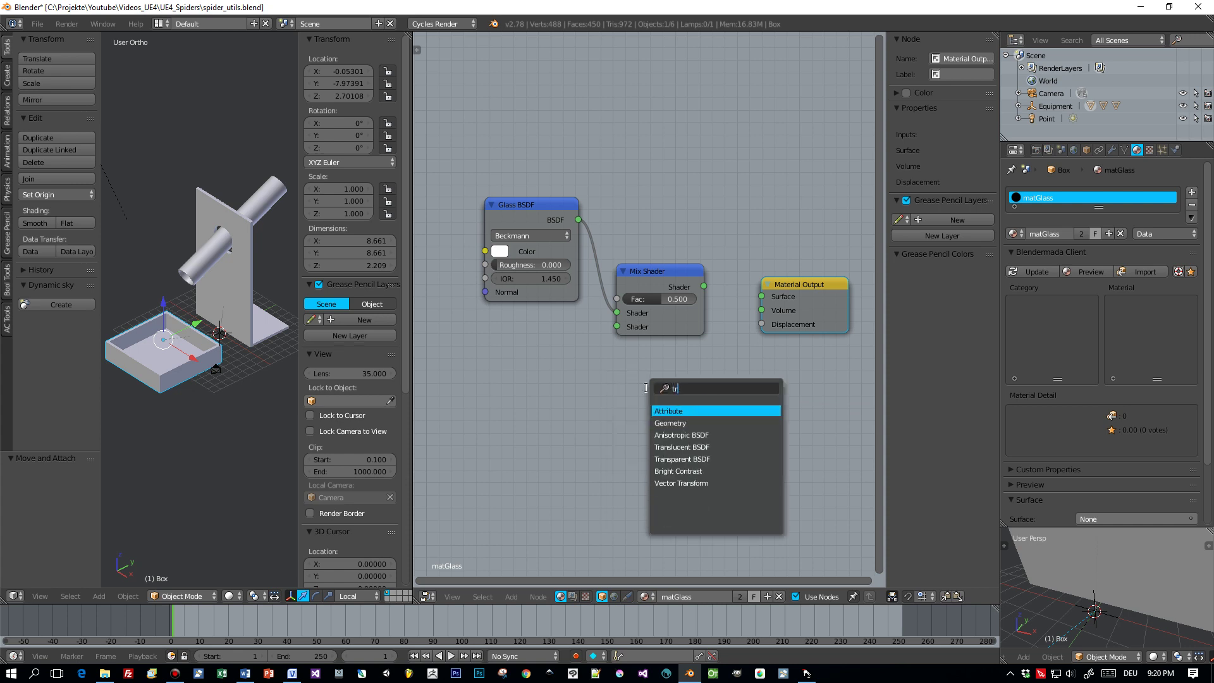
type("ans")
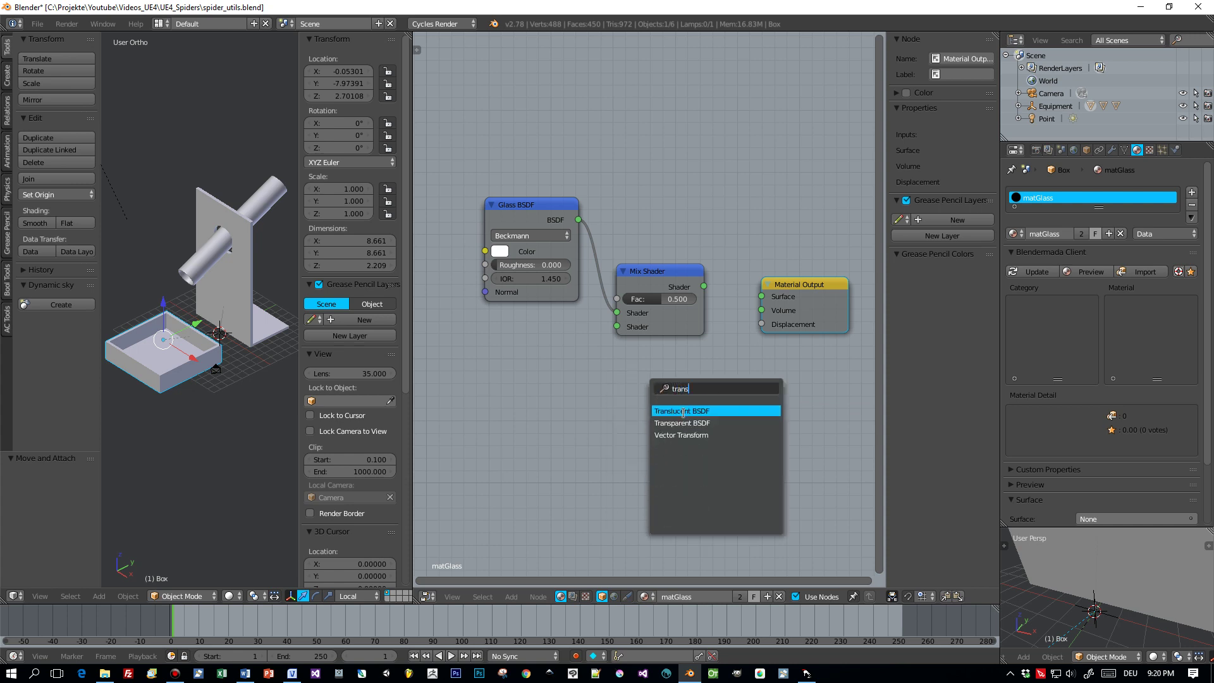
left_click(683, 411)
left_click(503, 387)
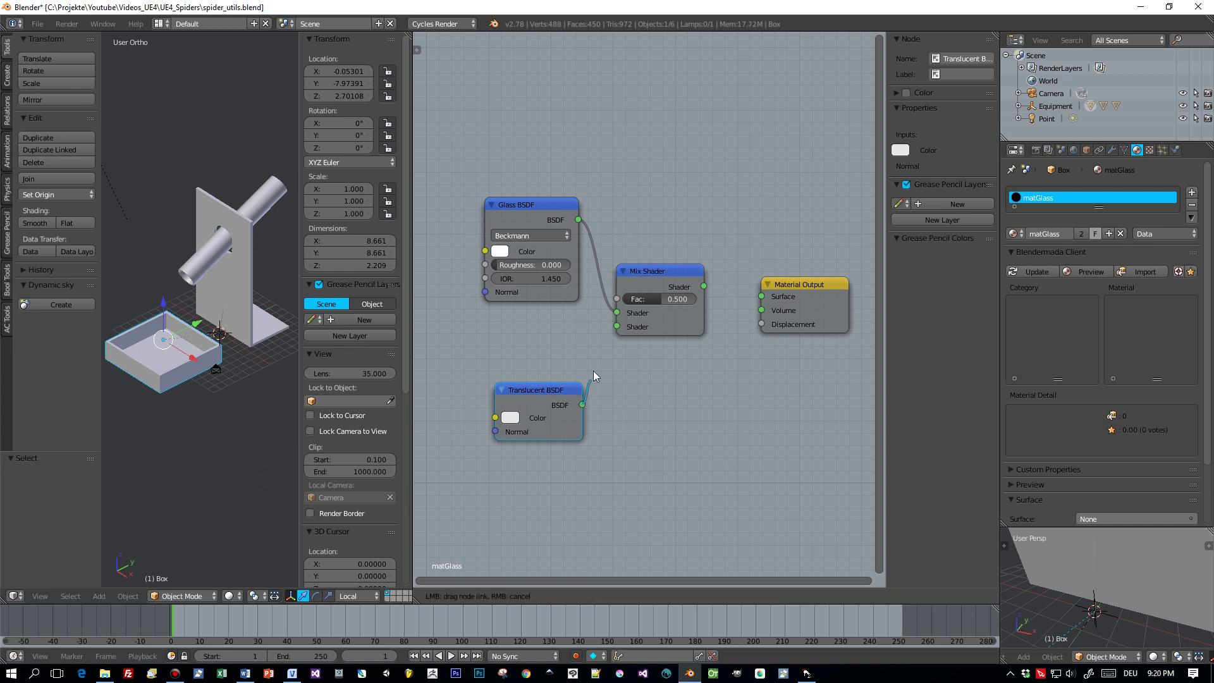
left_click_drag(582, 405, 617, 326)
left_click_drag(707, 287, 762, 297)
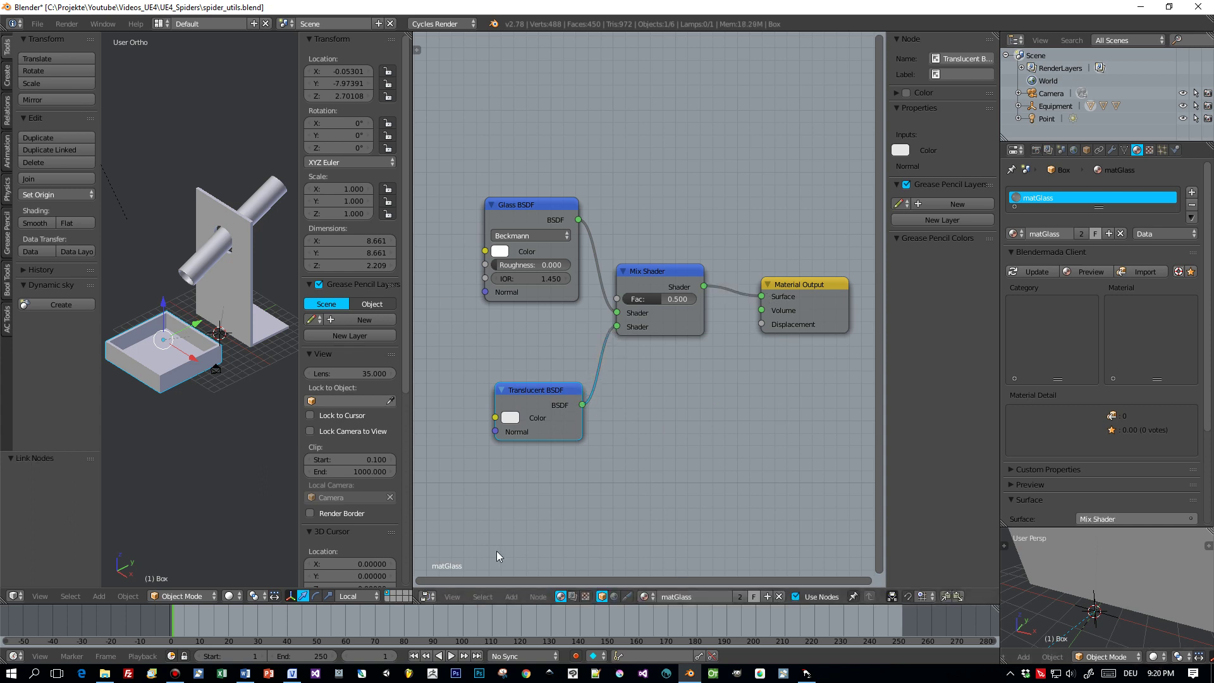
left_click(233, 597)
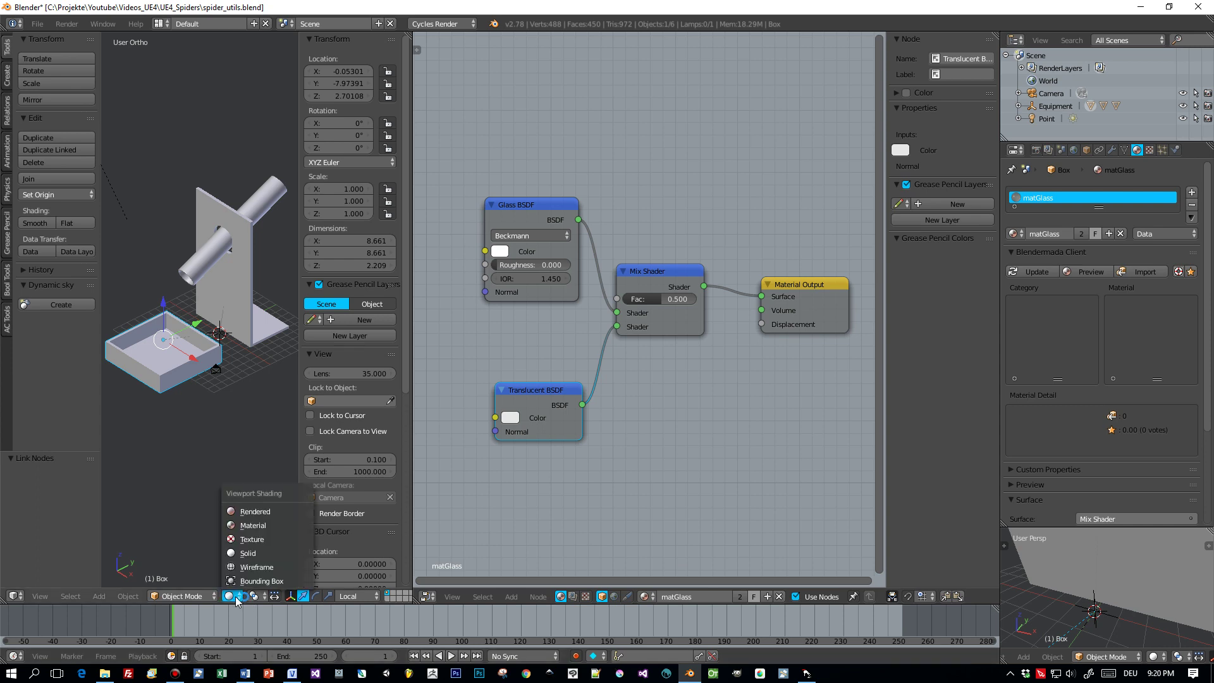
Switch the left 3D view's shading to Rendered to preview the glass box and stand
left_click(243, 510)
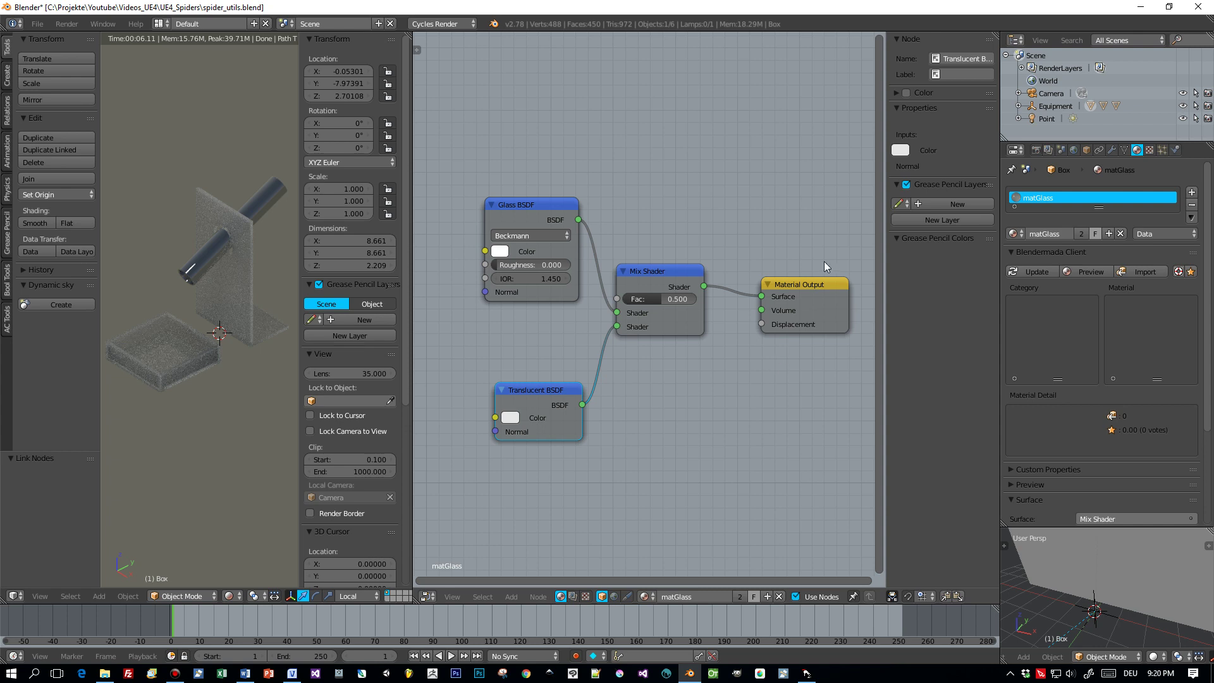
Insert a duplicate of the Mix Shader between it and the Material Output
left_click_drag(810, 284, 863, 293)
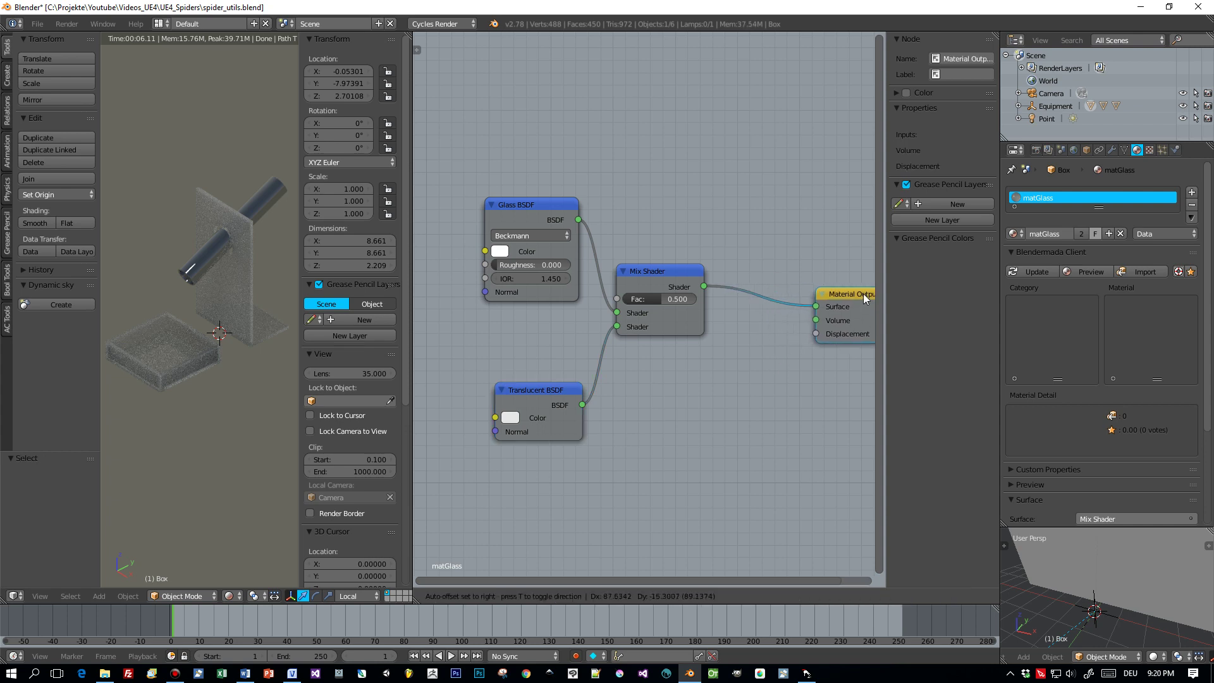
left_click(667, 267)
key("shift+d")
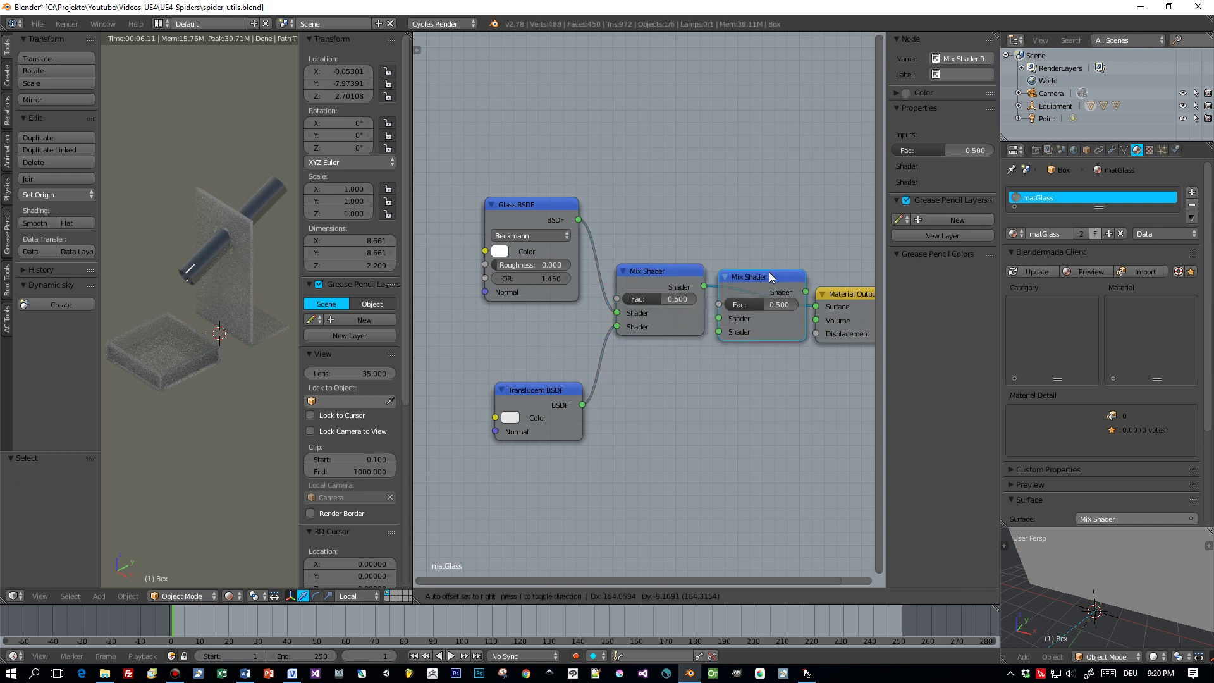
left_click(803, 273)
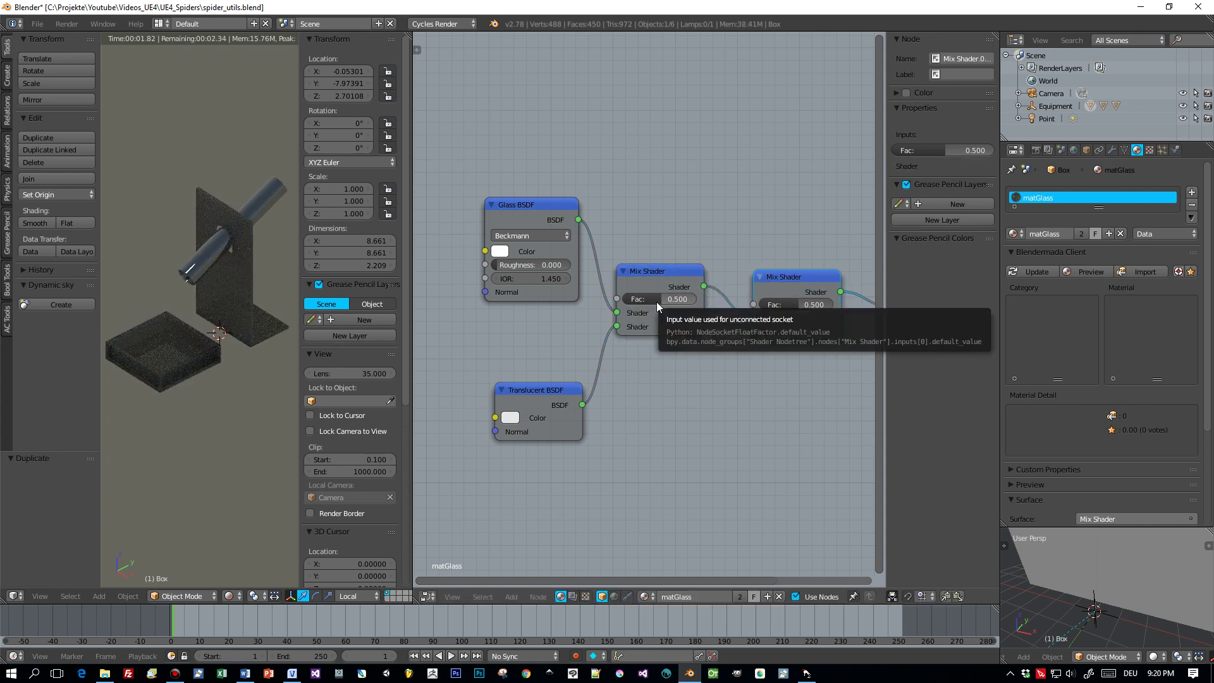
Add a Fresnel node with IOR 1.470 driving the outer Mix Shader's factor
key("shift+a")
left_click(663, 174)
type("Translucent BSDF")
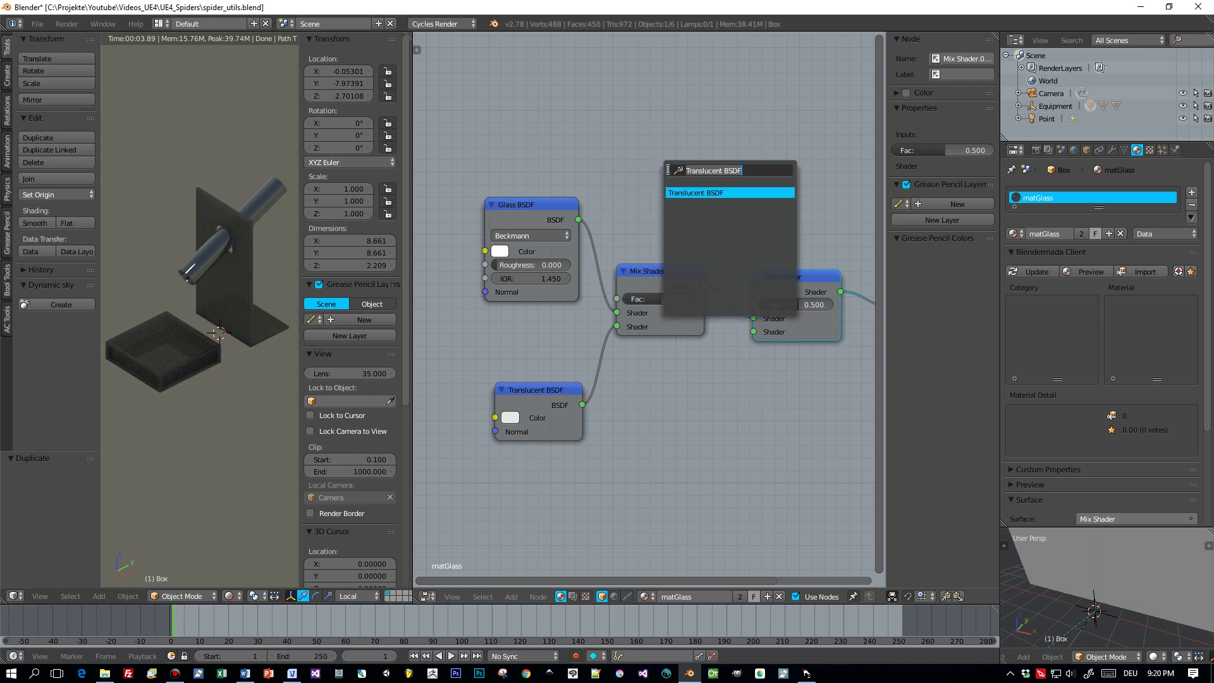
type("fresn")
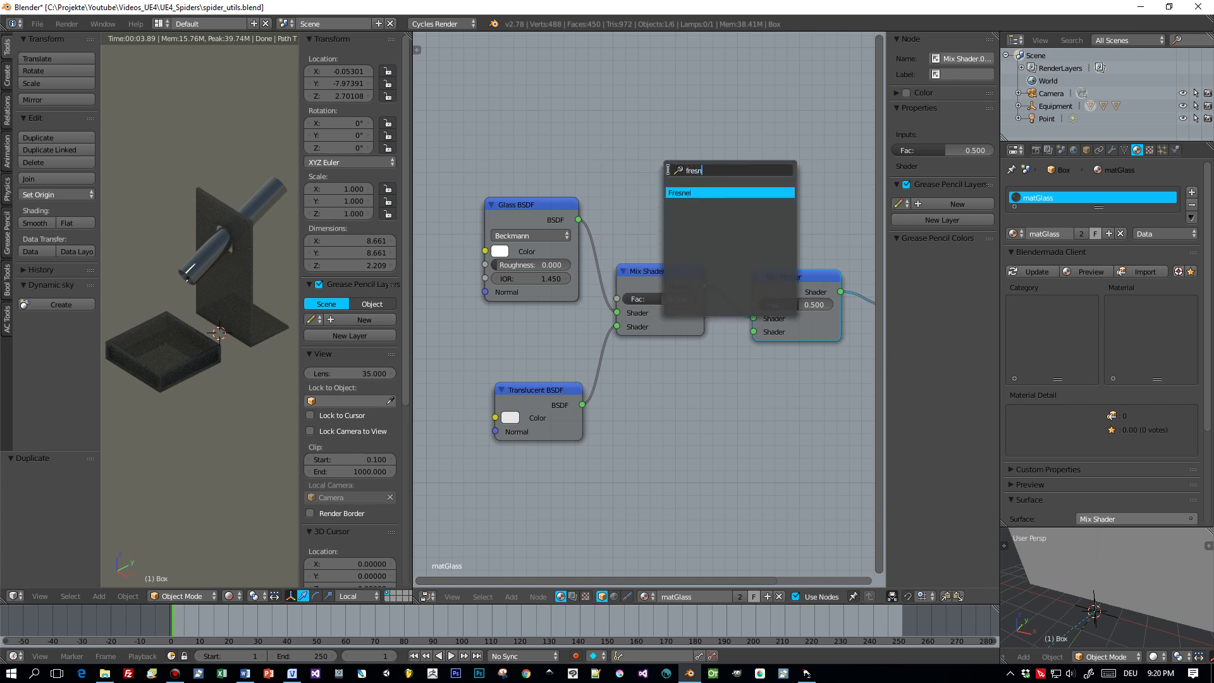
key("Return")
left_click(617, 121)
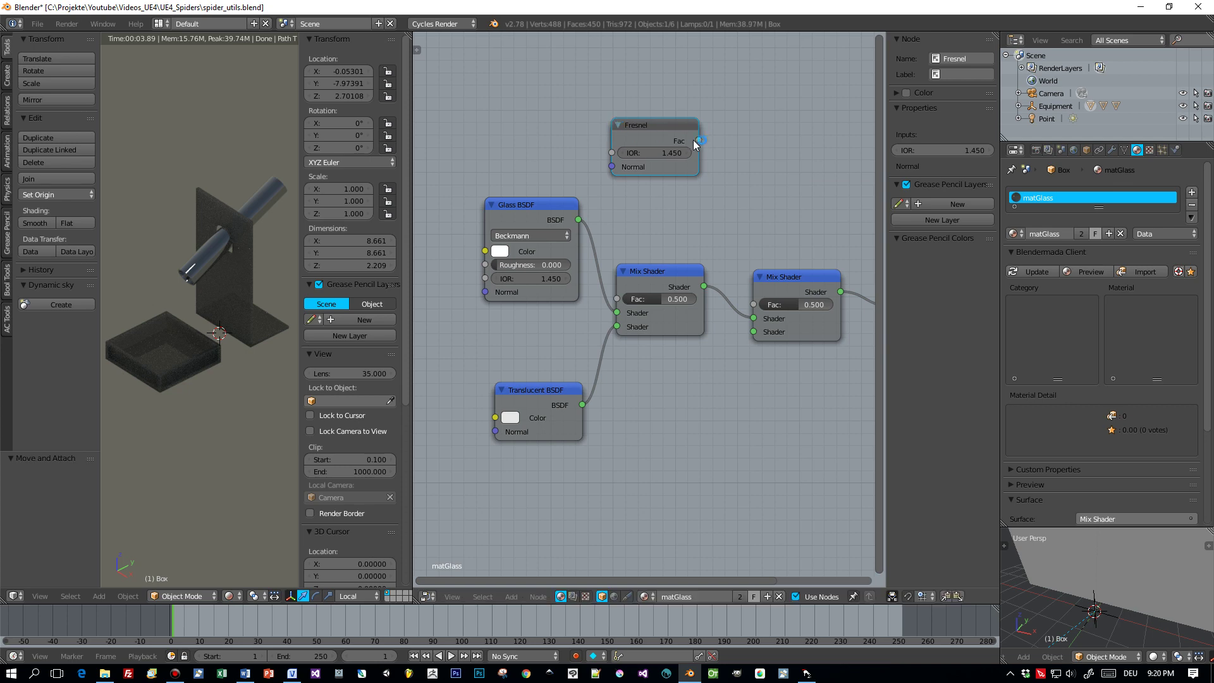
left_click_drag(698, 140, 759, 304)
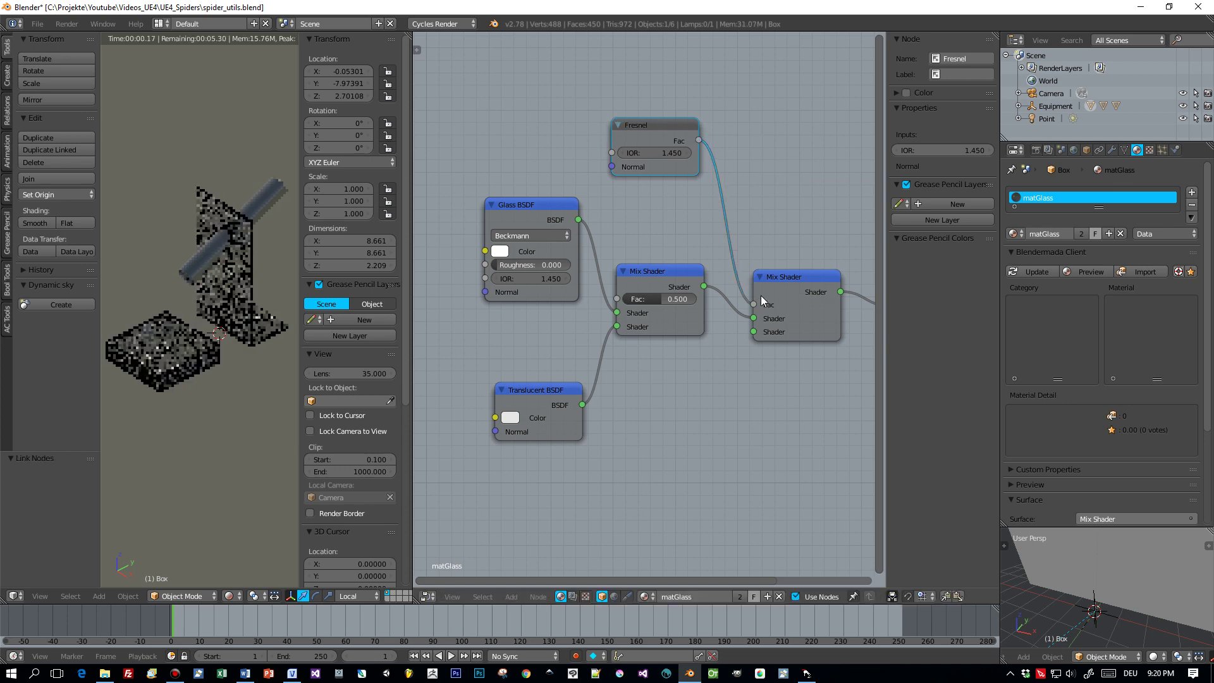
left_click(675, 152)
type("1.")
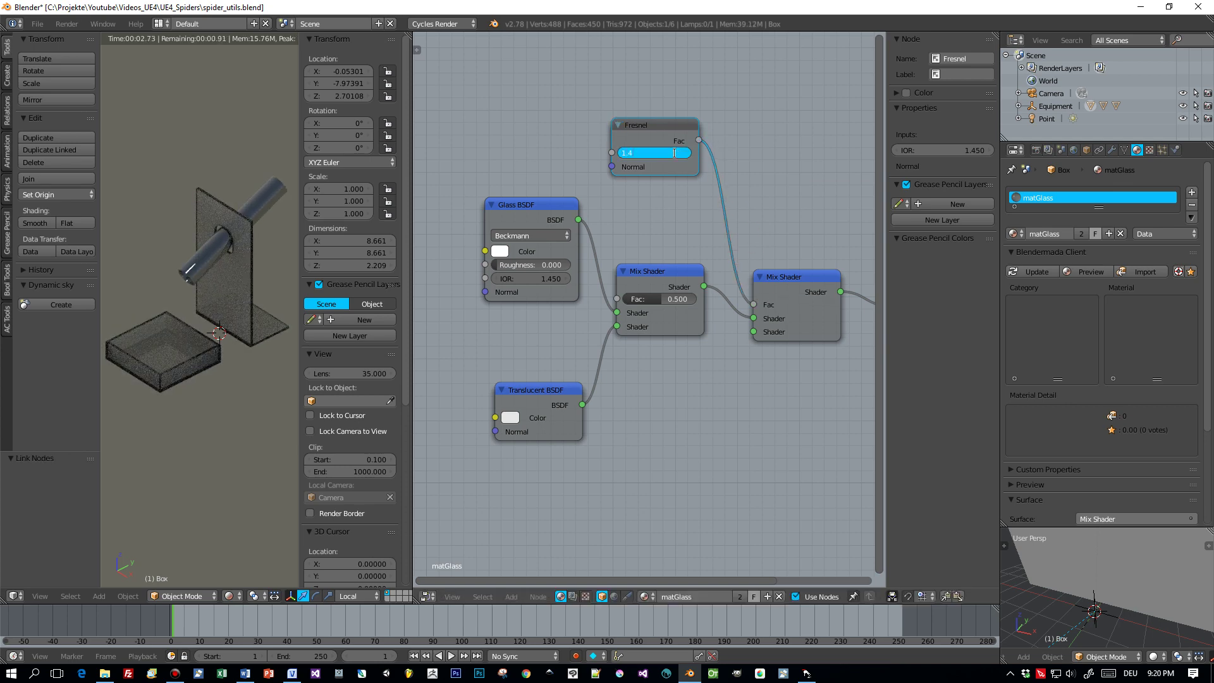
key("Return")
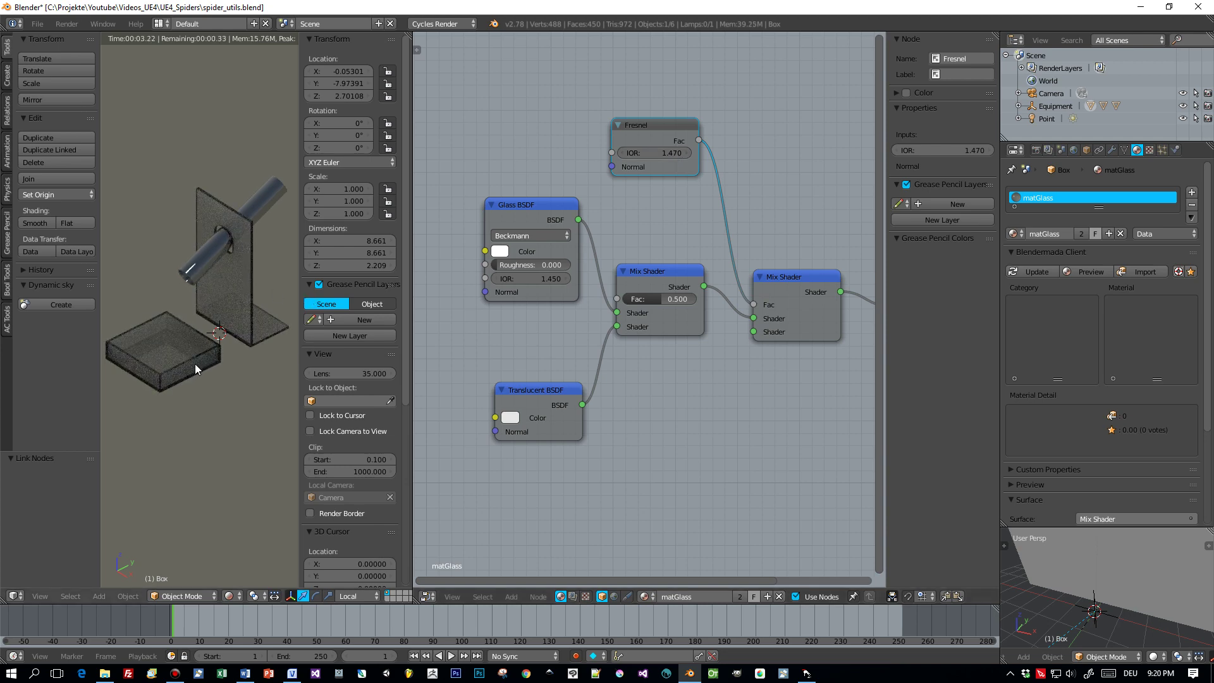
Add a Diffuse BSDF below the Mix Shaders, linked to the outer Mix Shader's second shader input
key("shift+a")
left_click(651, 454)
type("Fresnel")
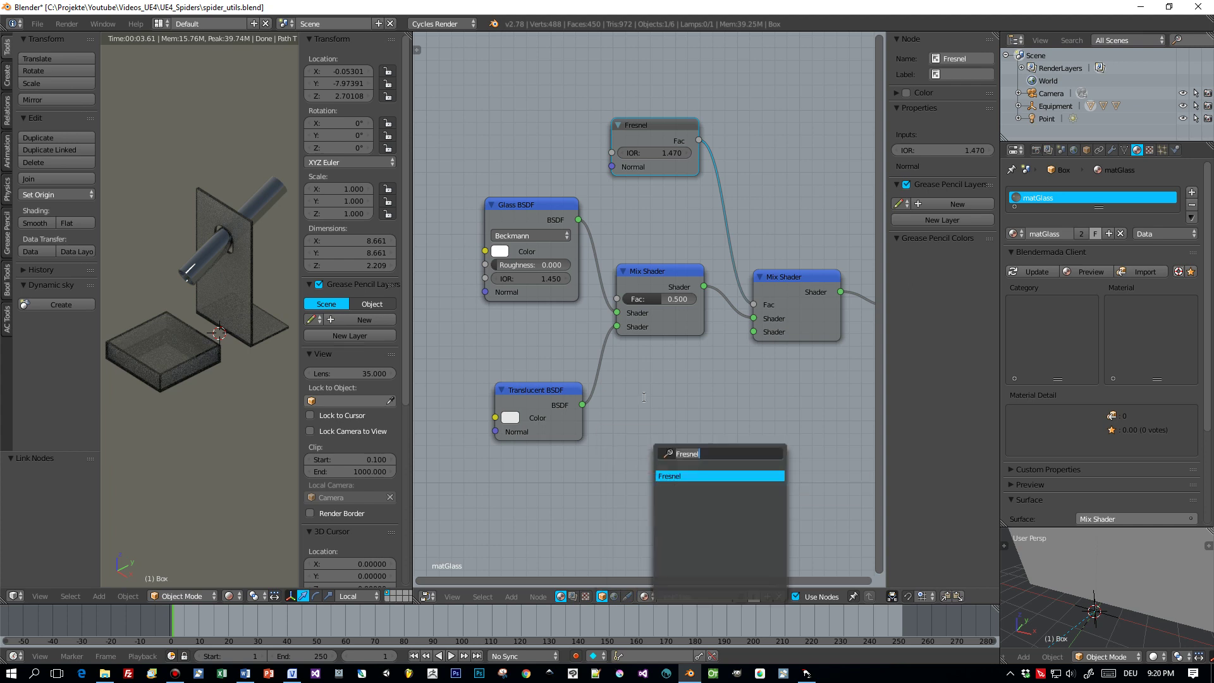
type("di")
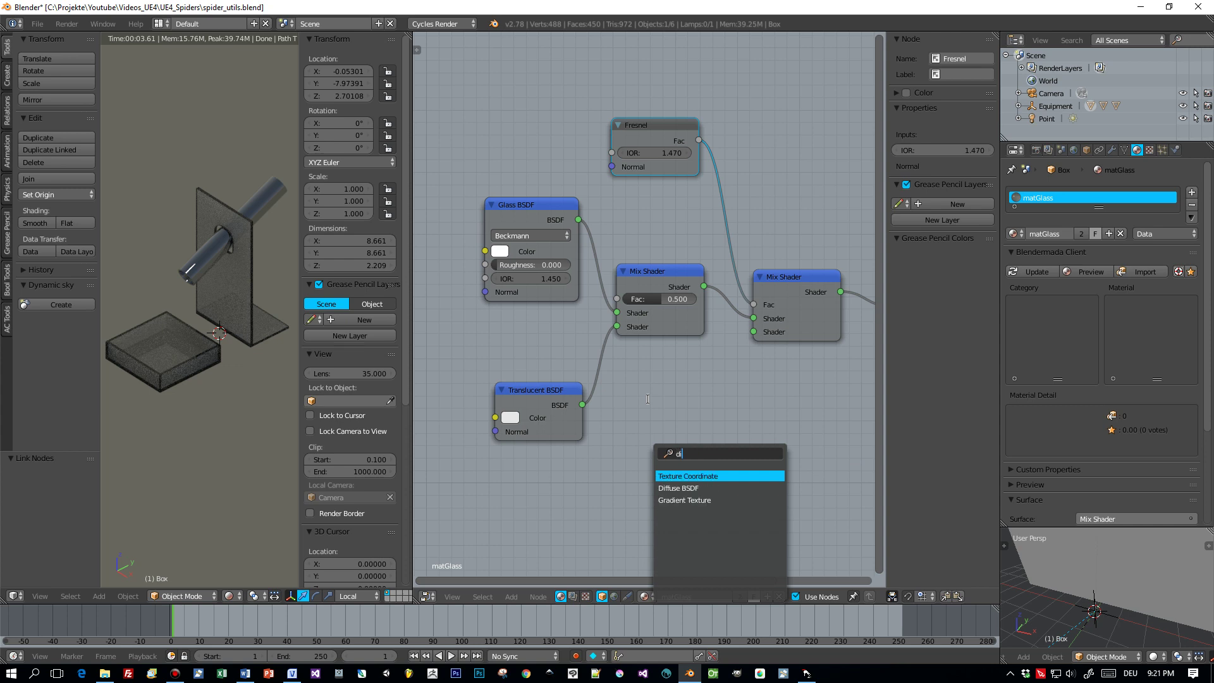
type("ff")
key("Return")
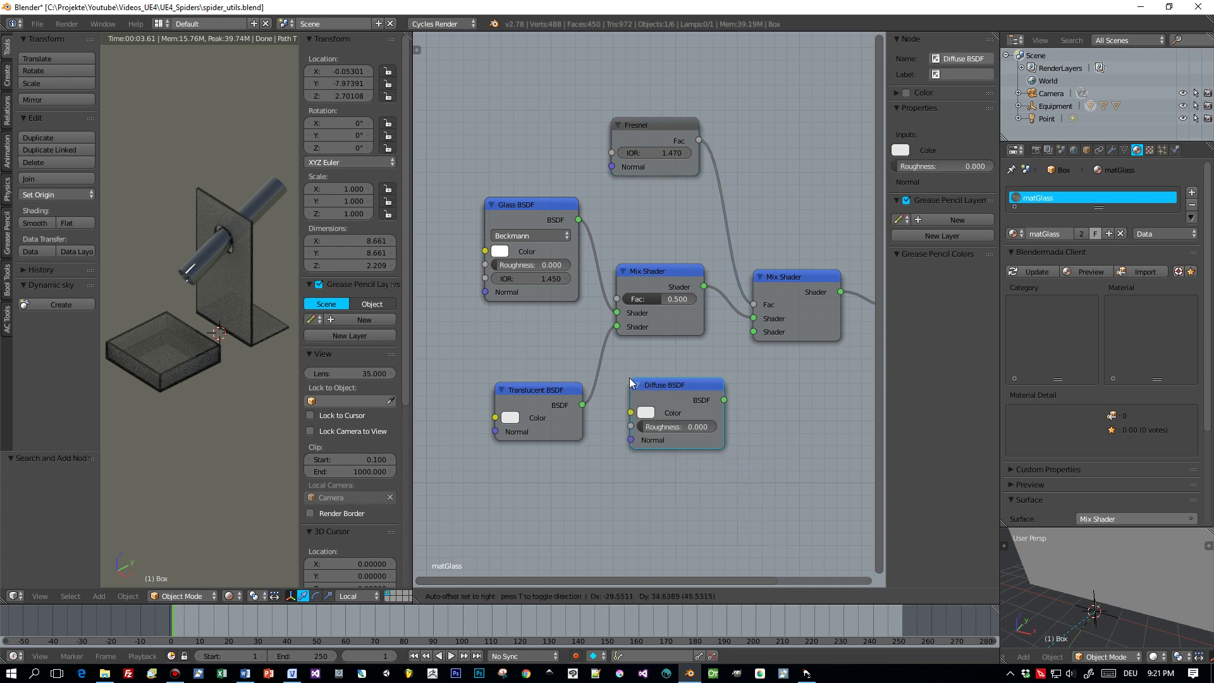
left_click(709, 409)
left_click_drag(713, 404, 754, 331)
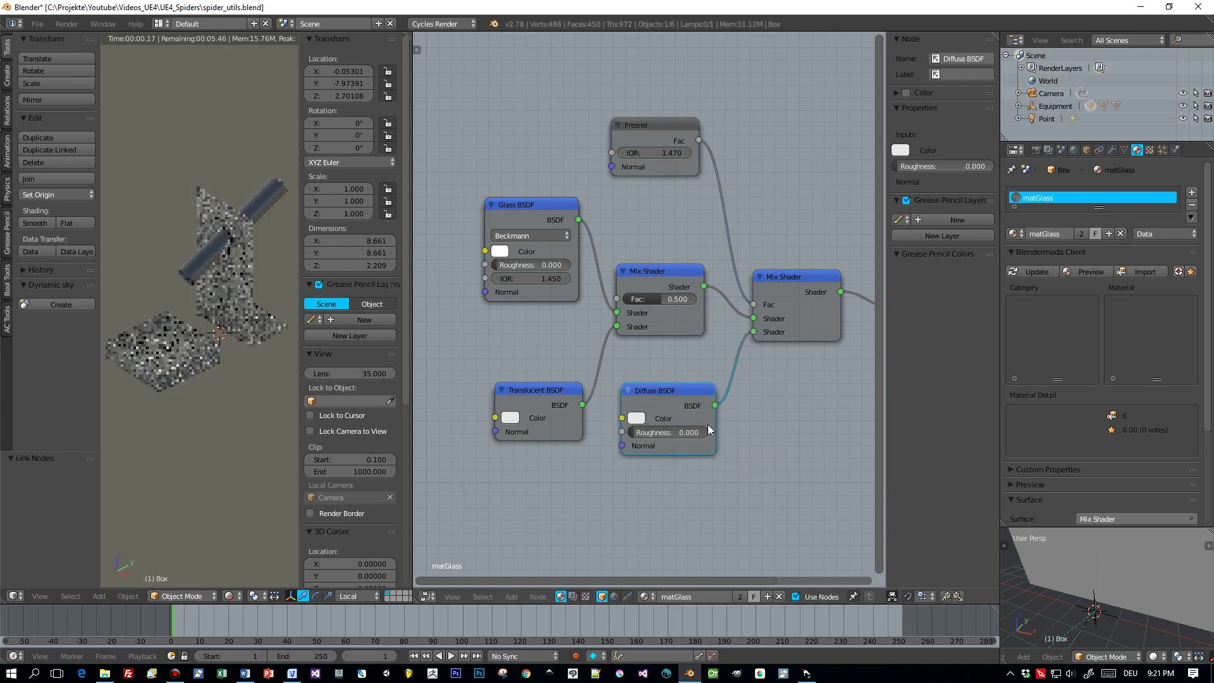
Make the Diffuse BSDF colour light green and set the inner Mix Shader factor to 0.100
left_click(635, 417)
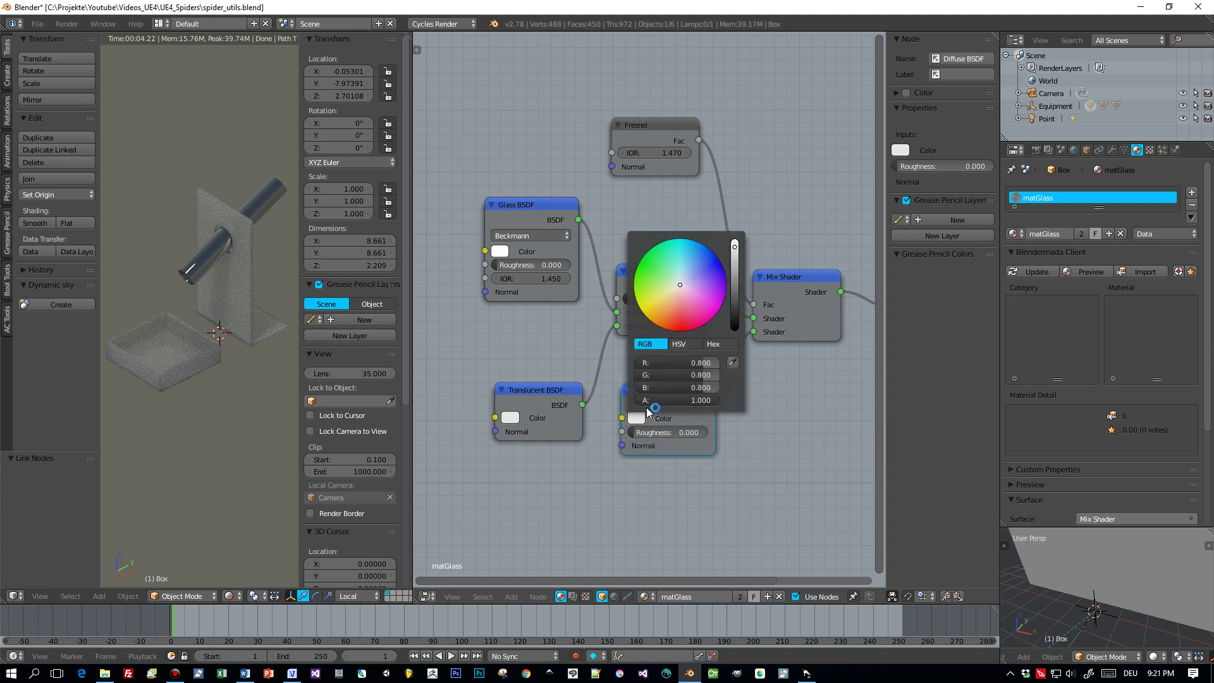
left_click_drag(681, 287, 679, 294)
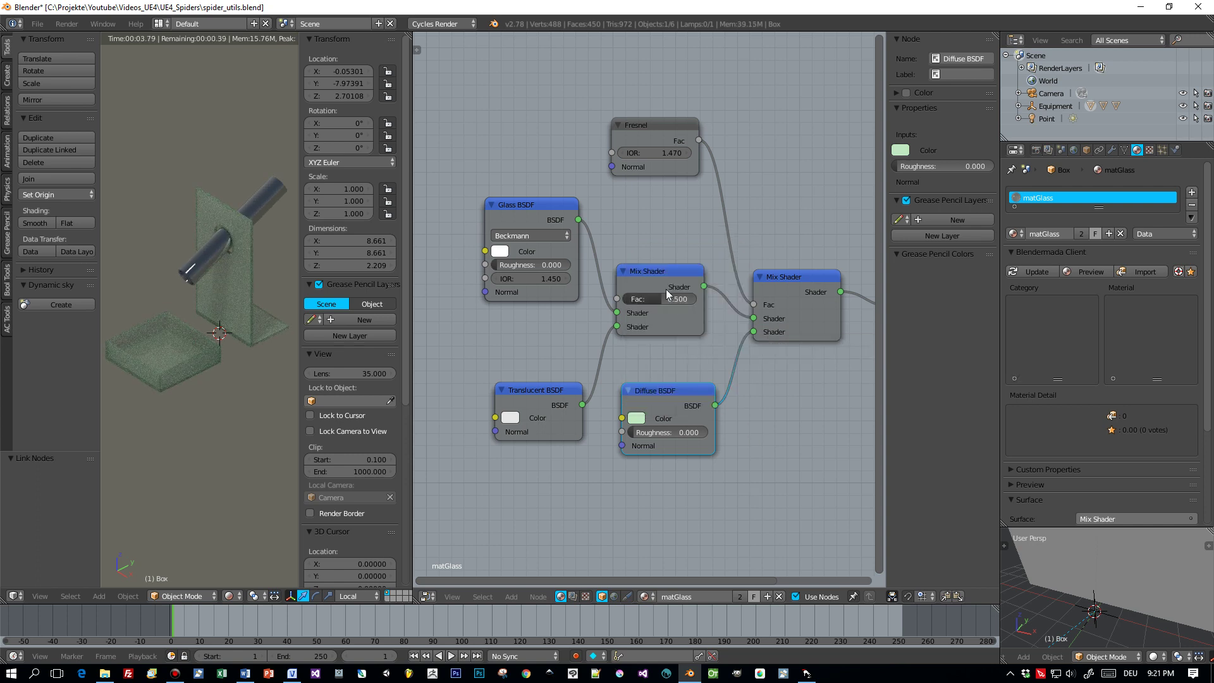
left_click_drag(669, 299, 634, 300)
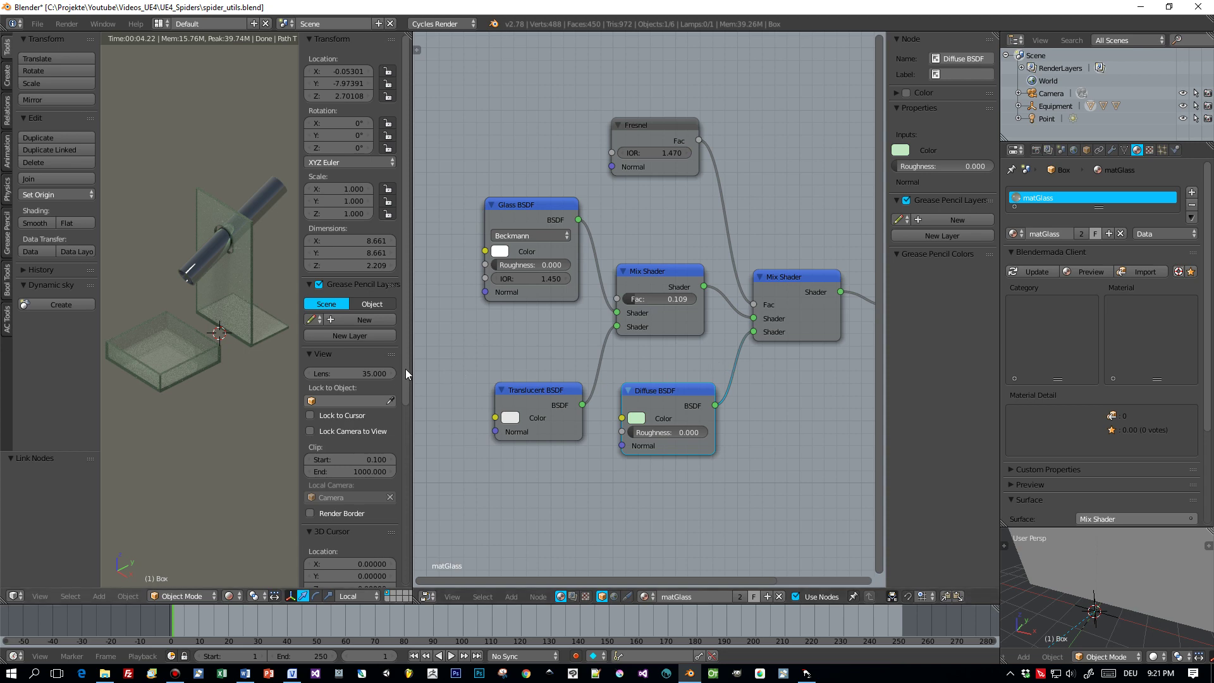
scroll(626, 369, "down", 1)
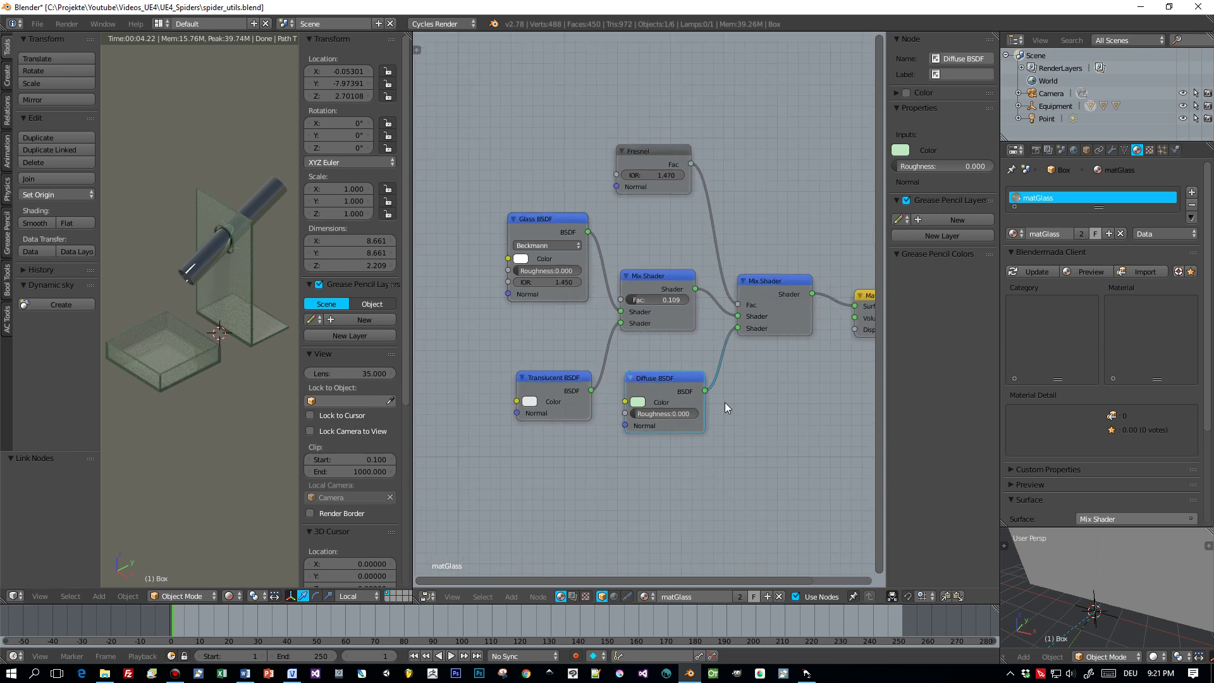
key("Return")
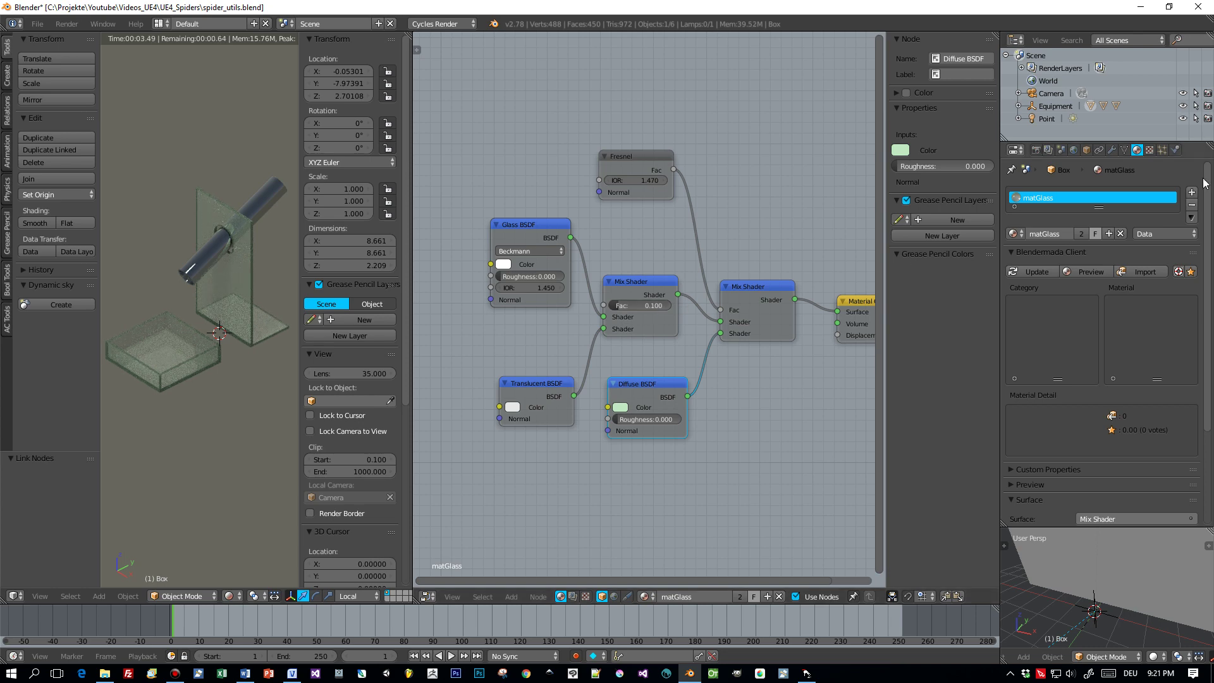
In the Render settings, set resolution to 100% and render samples to 256
left_click(1036, 150)
left_click_drag(1049, 361, 1101, 361)
scroll(1157, 451, "down", 4)
scroll(1157, 451, "down", 4)
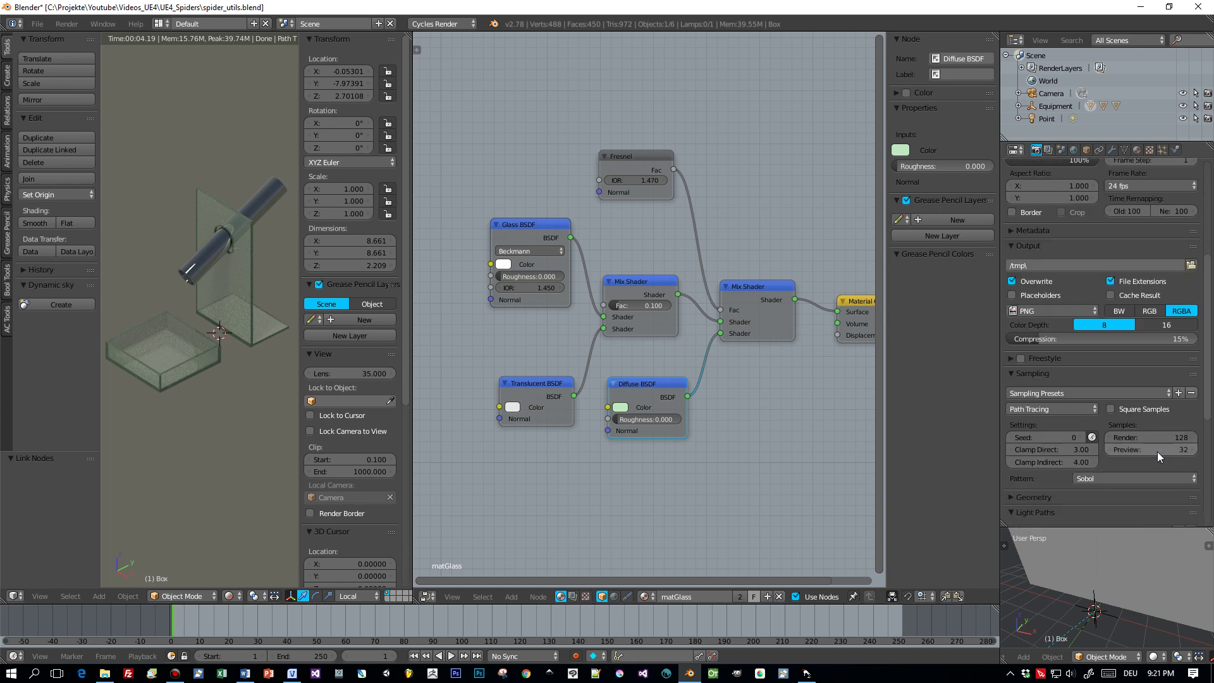
left_click(1162, 439)
type("256")
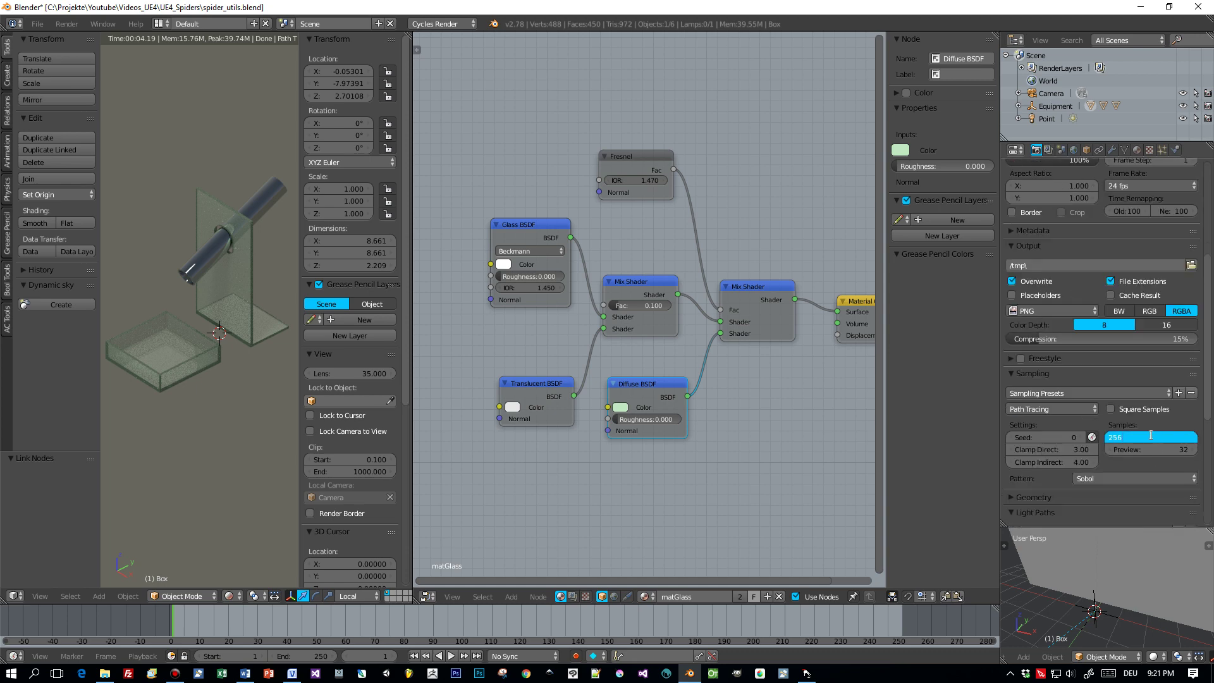
key("Return")
scroll(1082, 452, "down", 3)
scroll(1078, 456, "down", 3)
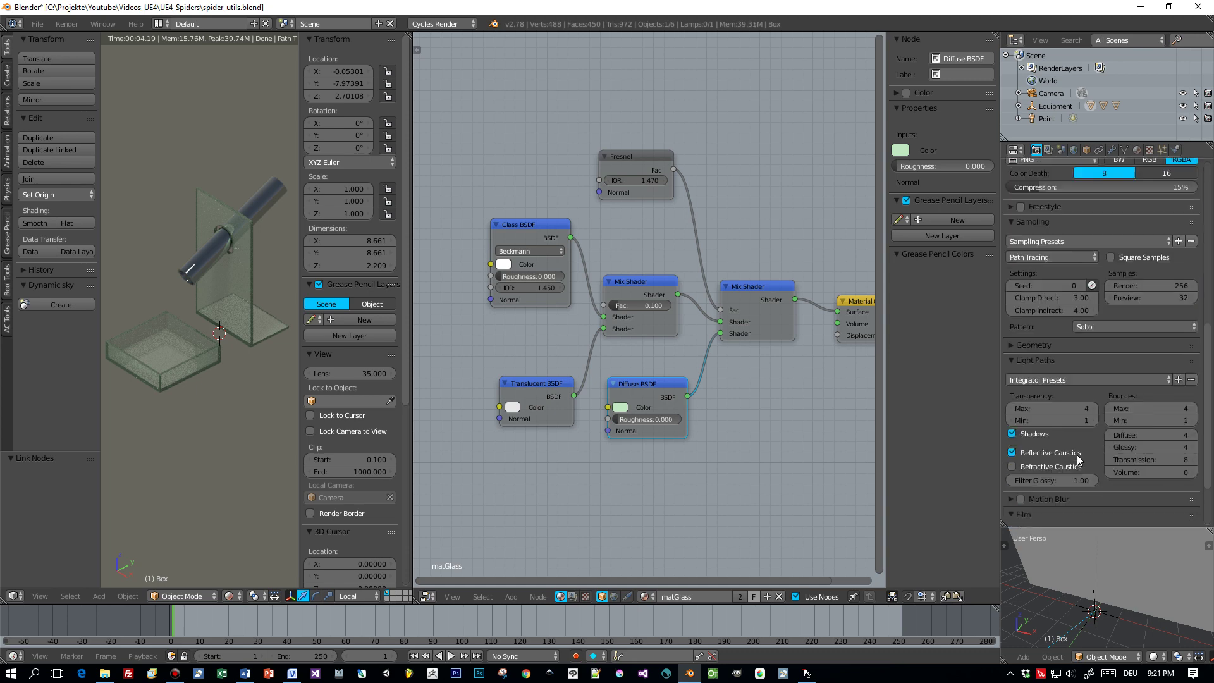
scroll(1078, 459, "down", 3)
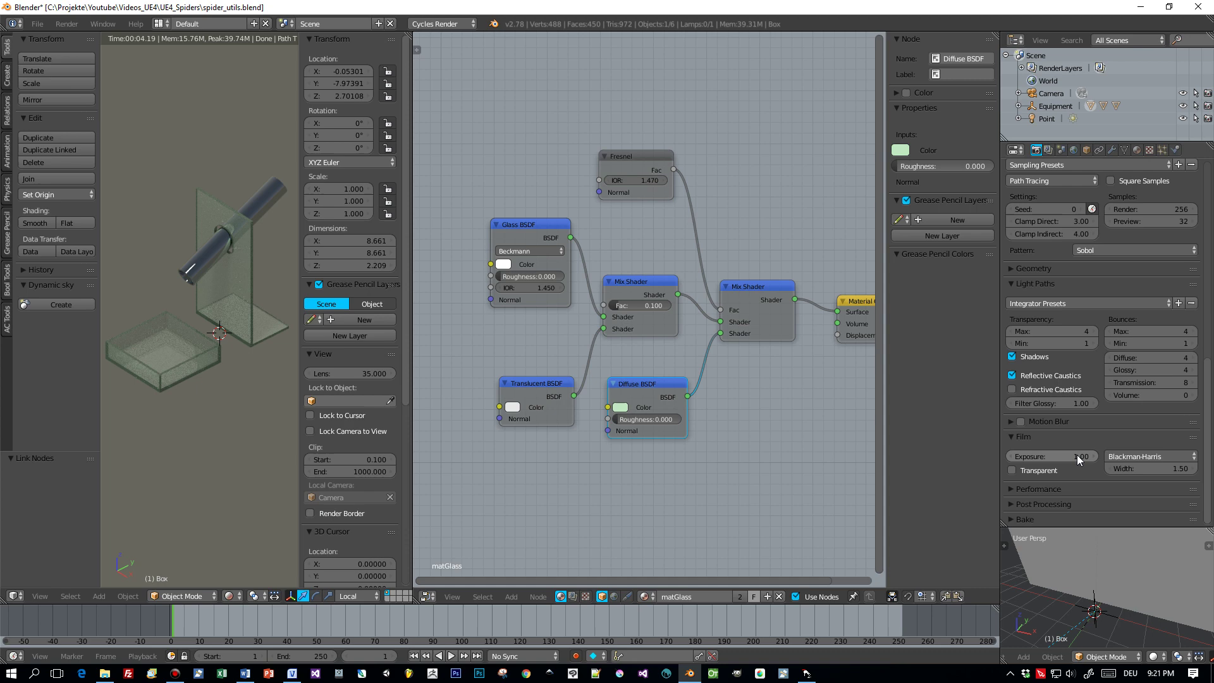
Set performance tiles to 256 × 256 and start the final F12 render
left_click(1010, 489)
scroll(1011, 489, "down", 2)
scroll(1010, 488, "down", 2)
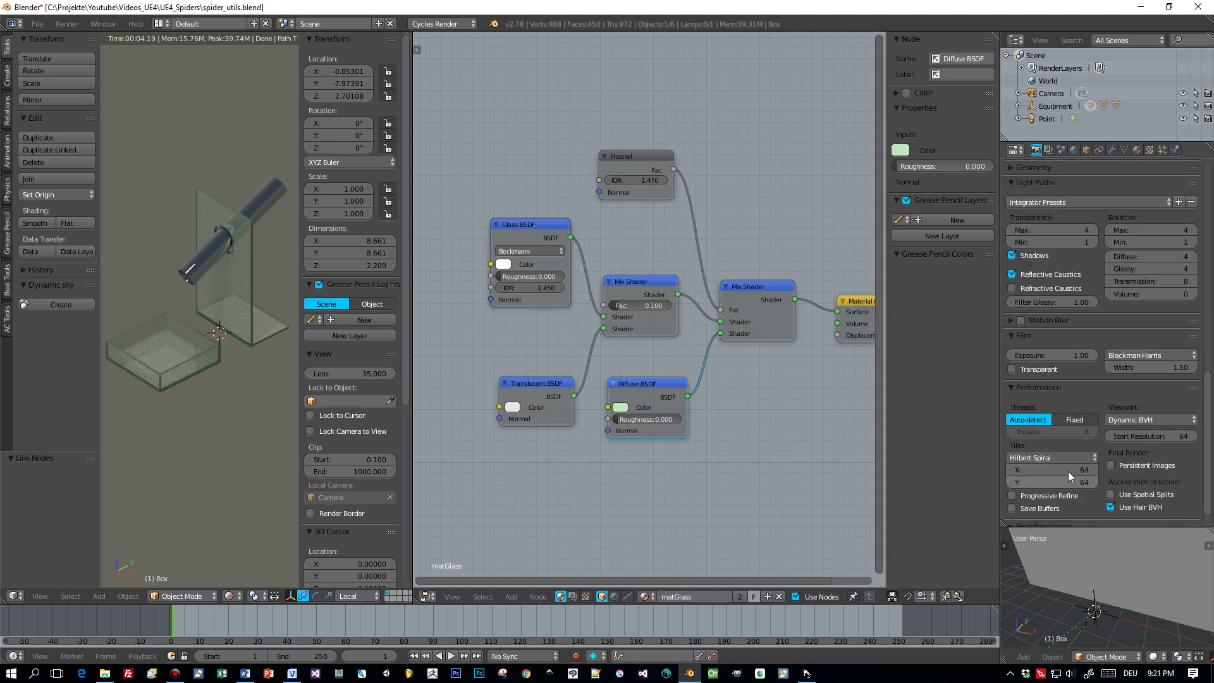
left_click(1066, 470)
type("256")
key("Tab")
type("2")
key("Return")
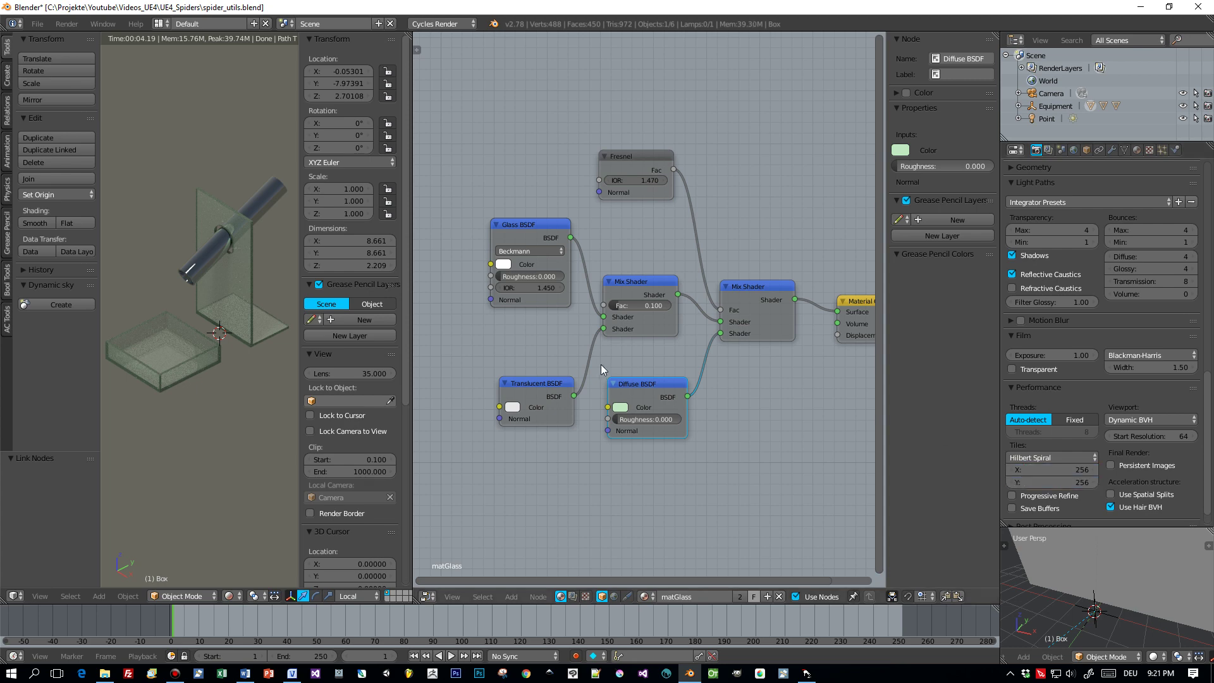
key("F12")
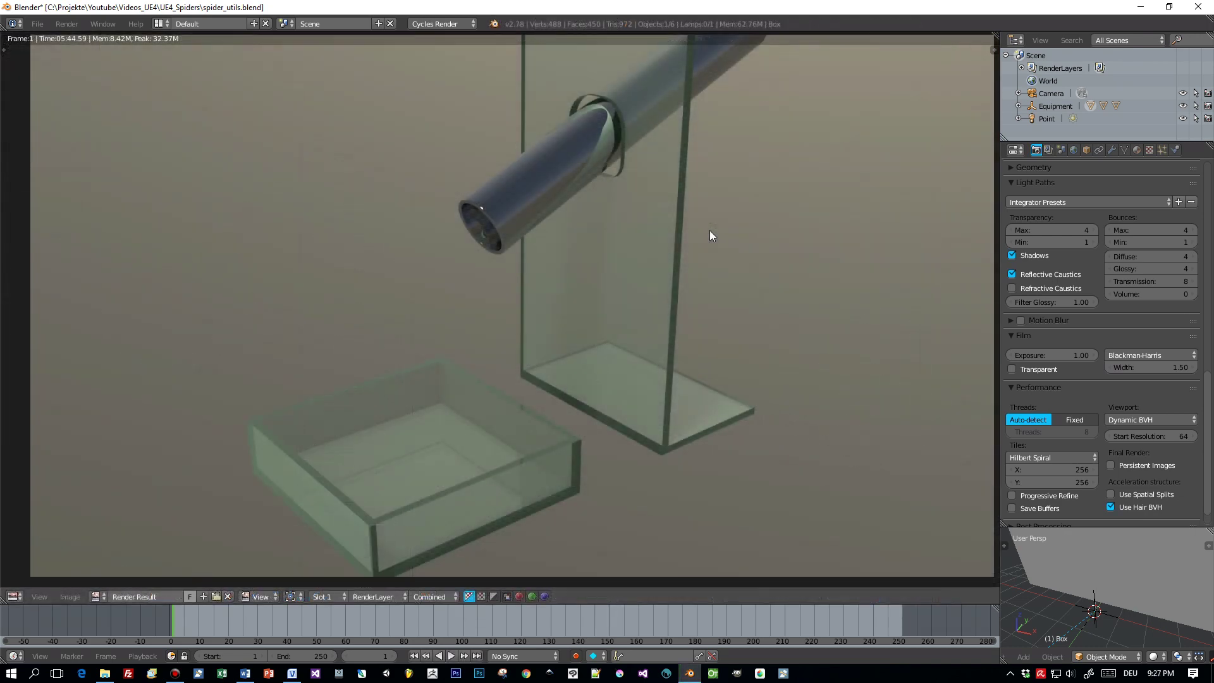
scroll(709, 231, "down", 1)
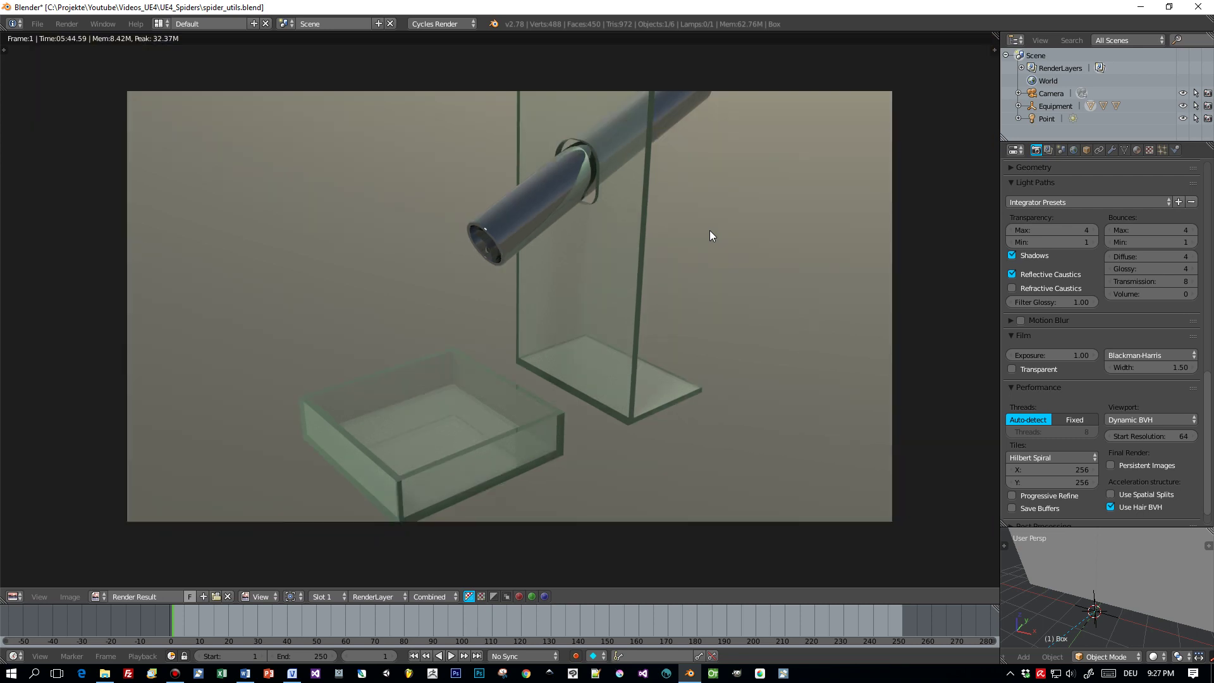